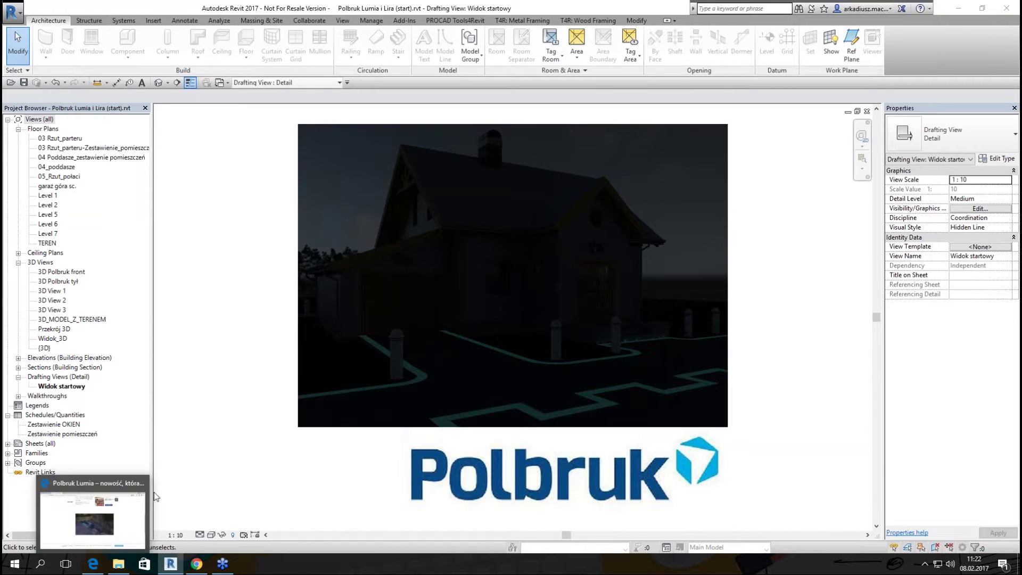
- In Edge's 'polbruk lumia' Bing image results, enlarge the night render of the house with glowing paving joints
left_click(99, 564)
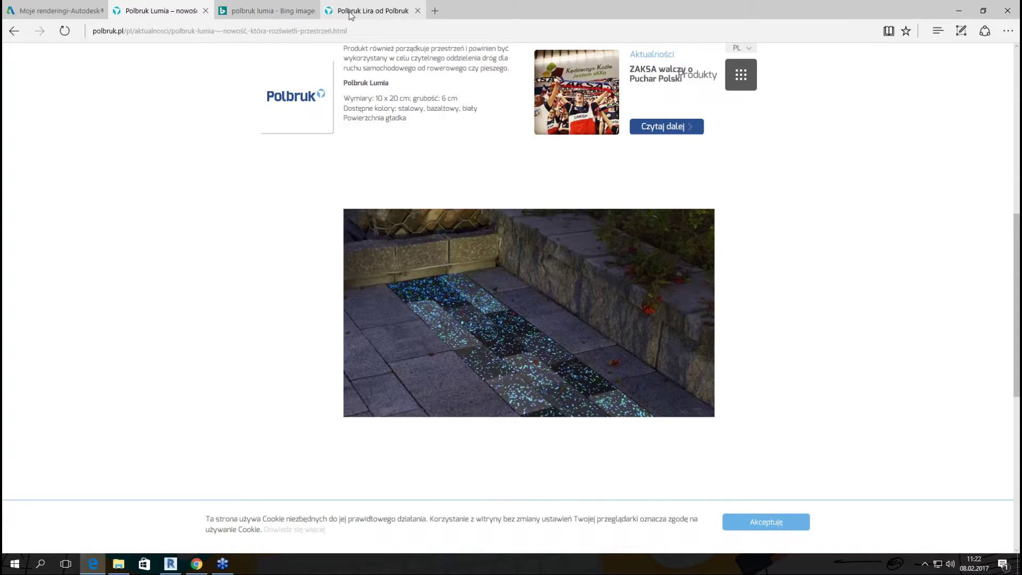
left_click(298, 11)
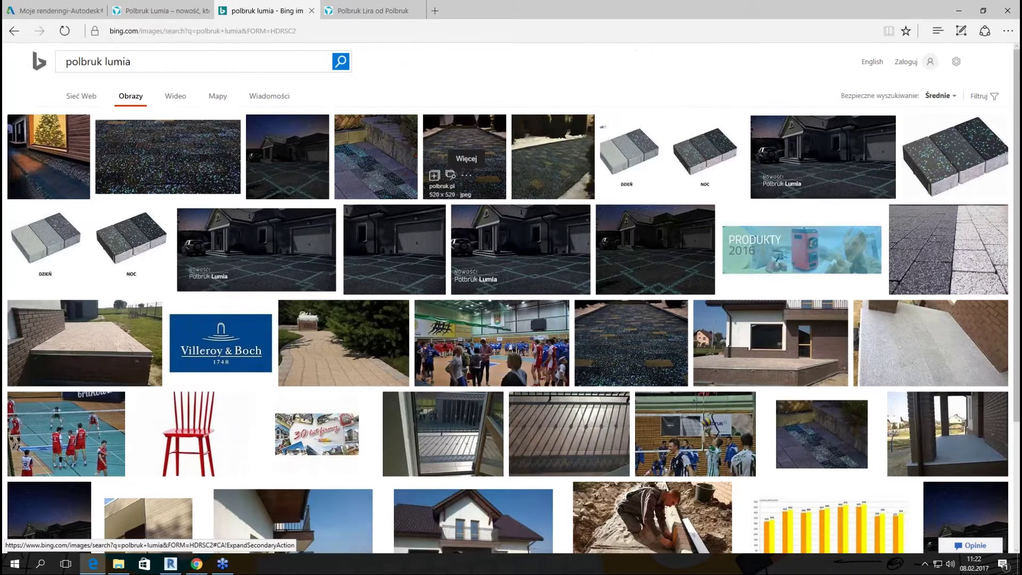
left_click(287, 159)
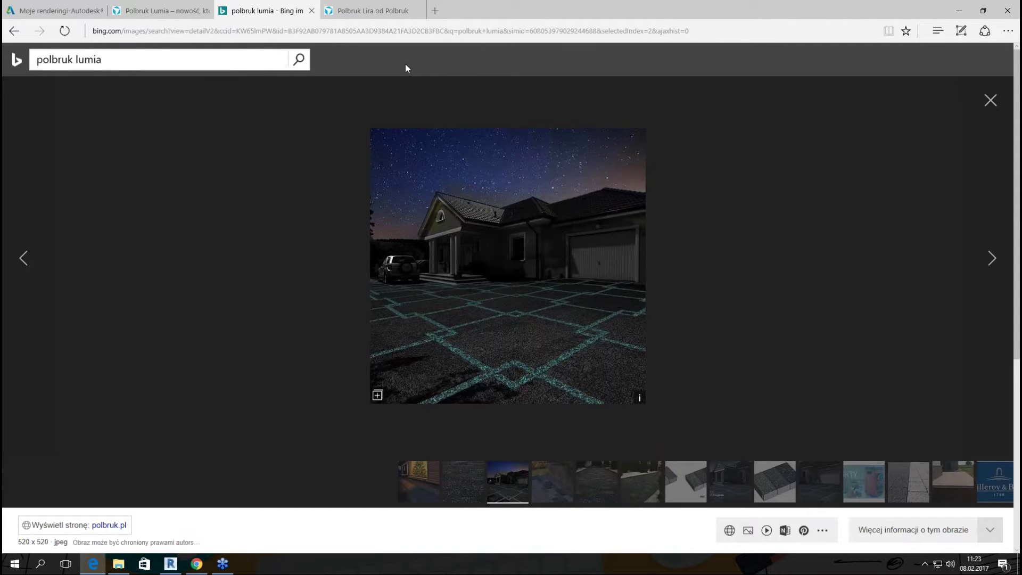
- Minimize Edge to reveal Revit's Widok startowy drafting view with the night render and Polbruk logo
left_click(958, 10)
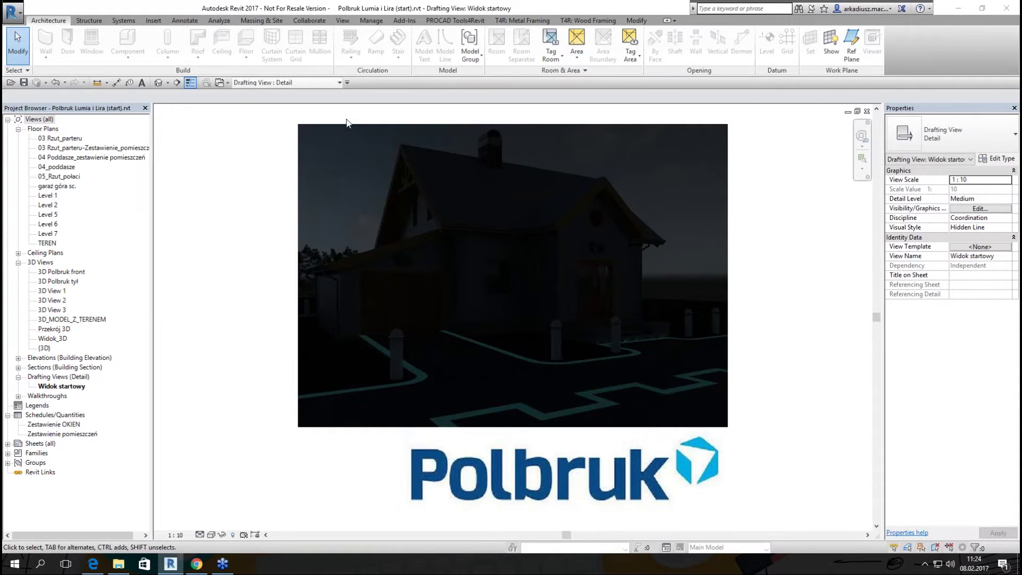
- Open the Material Browser and search 'polbruk' to list Lira, Lumia dzień and Lumia noc
left_click(362, 24)
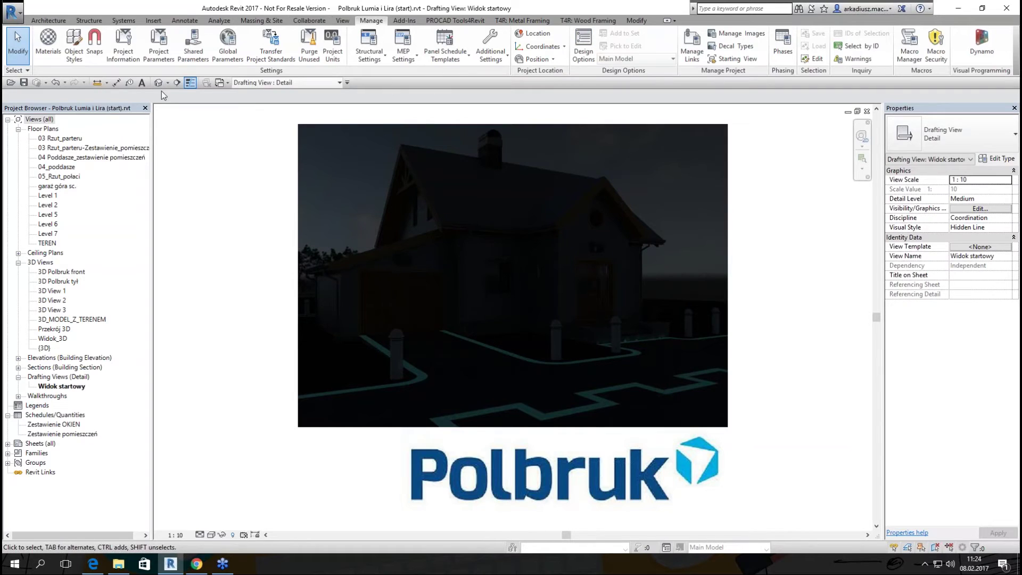
left_click(48, 38)
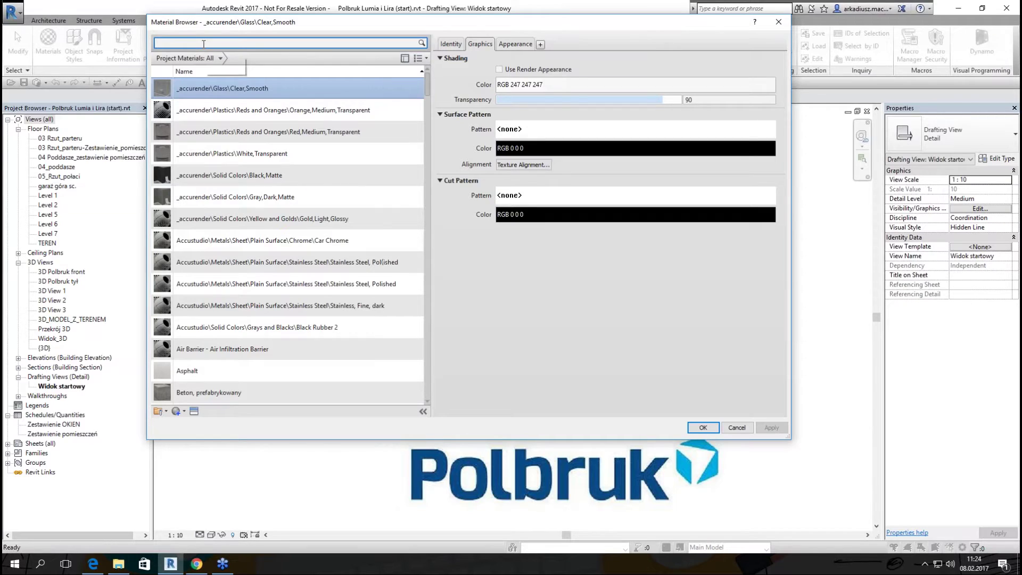
type("pol")
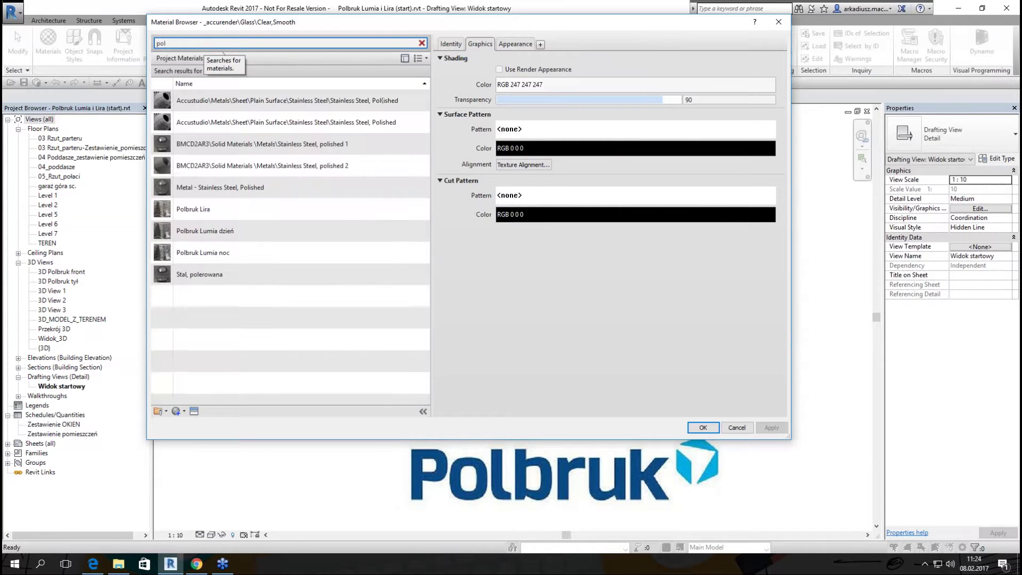
type("bruk")
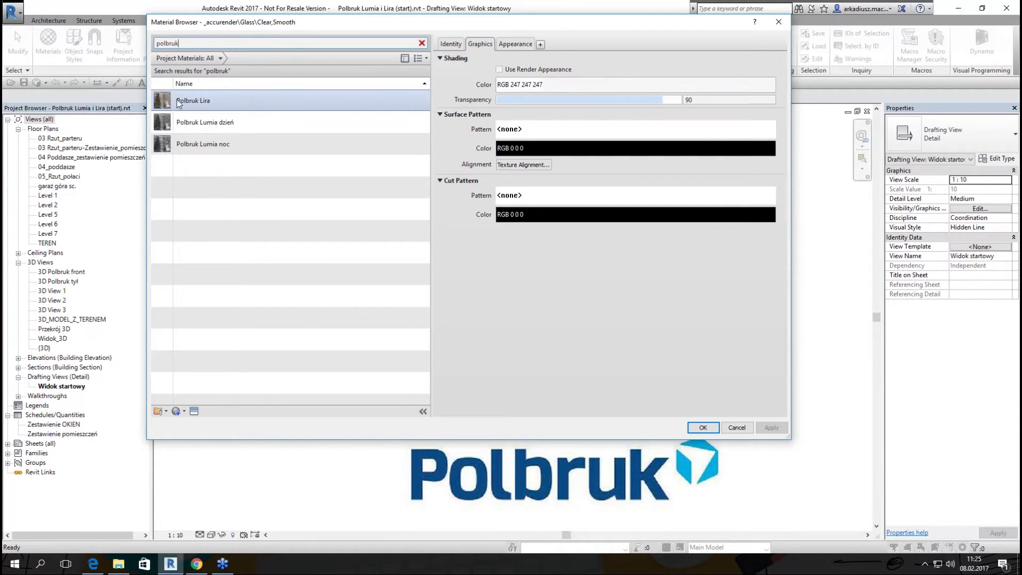
- Review Polbruk Lira's appearance, then show Polbruk Lumia dzień's masonry appearance using lumia_tex_day.jpg
left_click(215, 102)
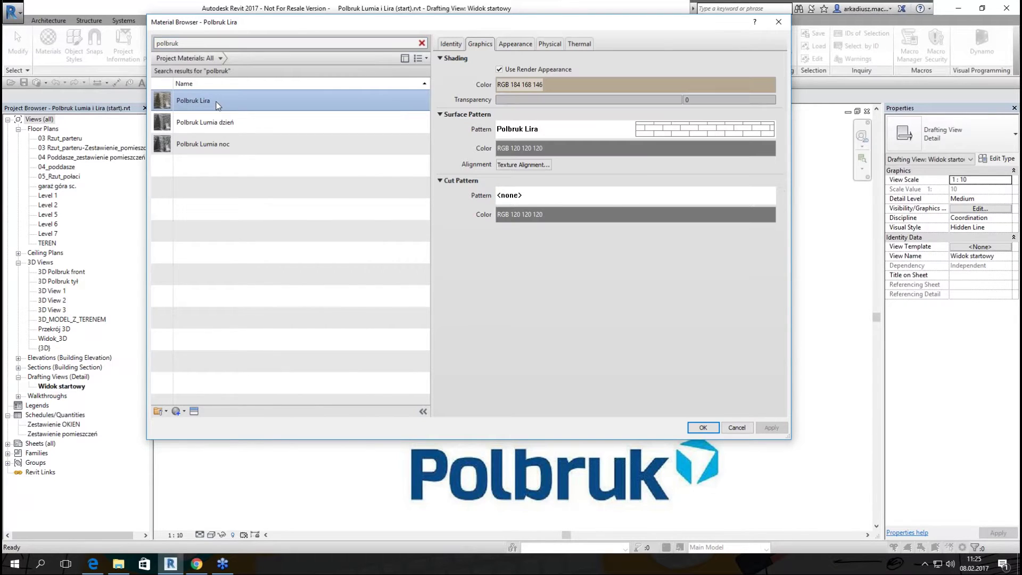
left_click(522, 45)
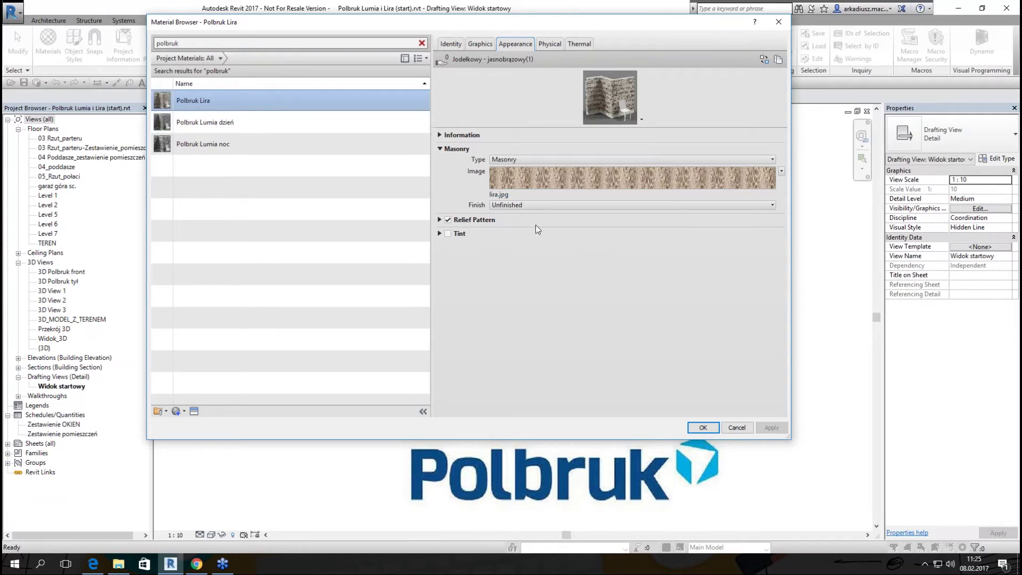
left_click(230, 125)
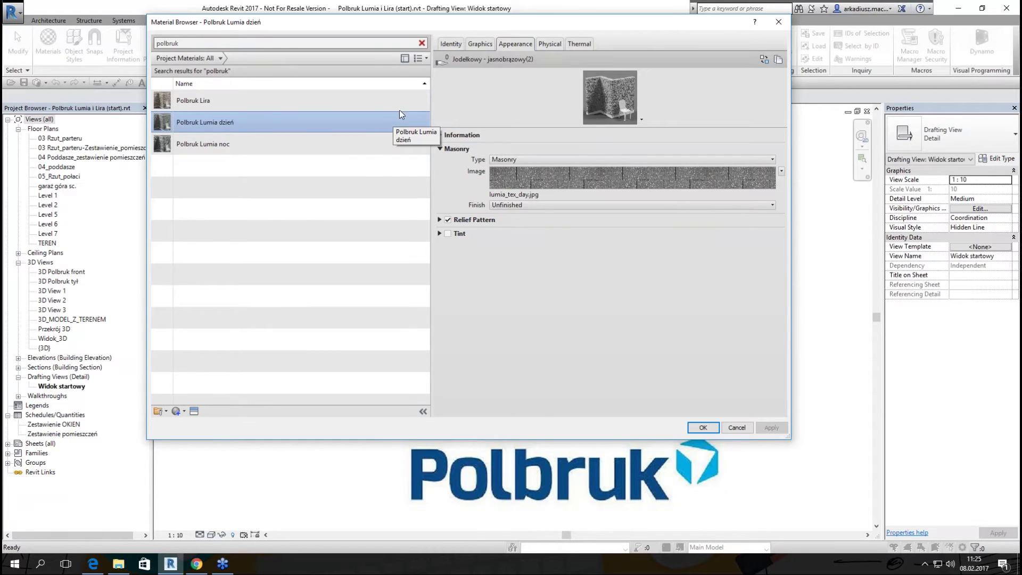
- Open the model Fill Patterns list from Polbruk Lumia dzień's Graphics surface pattern swatch
left_click(489, 45)
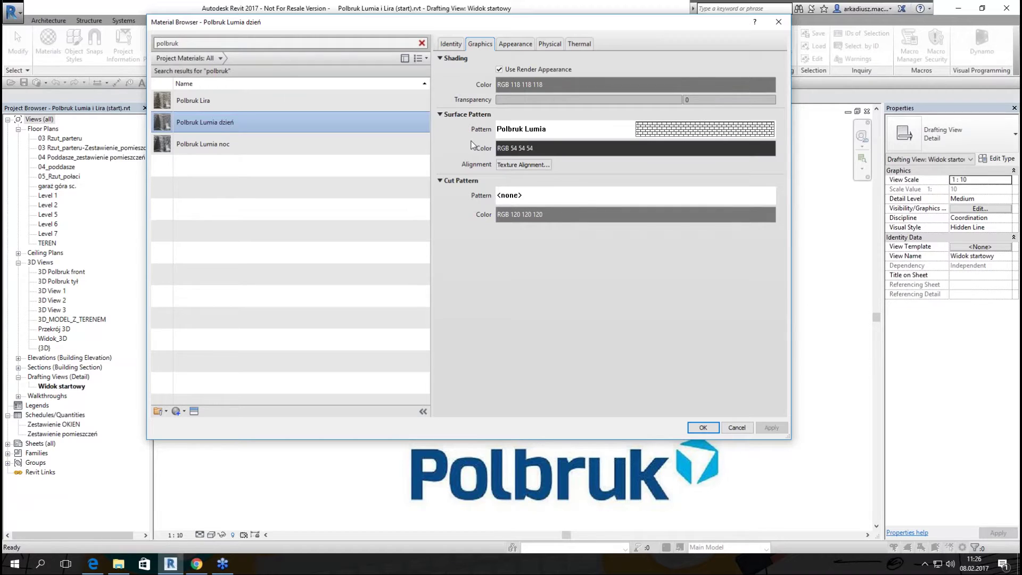
left_click(729, 129)
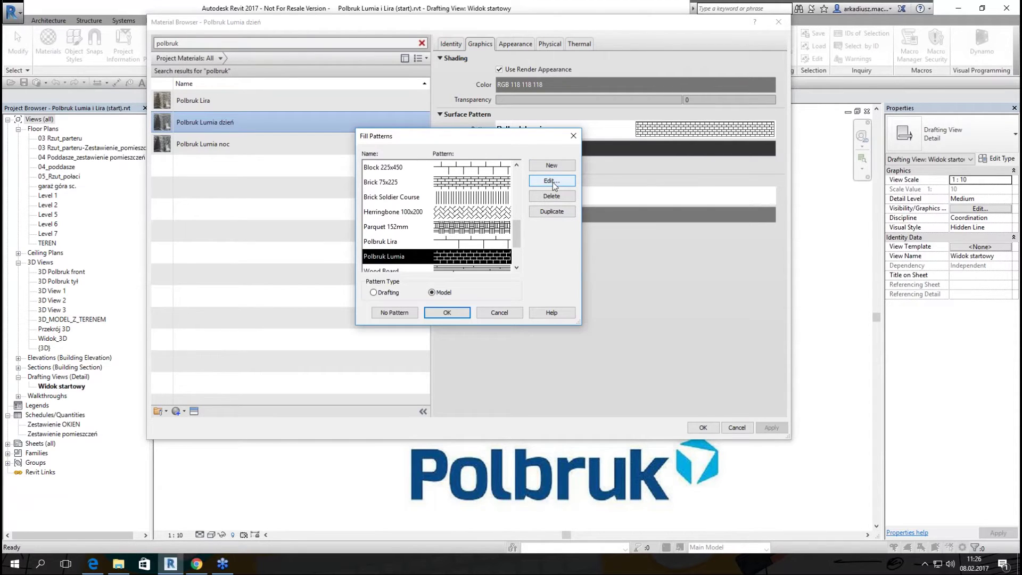
left_click(553, 167)
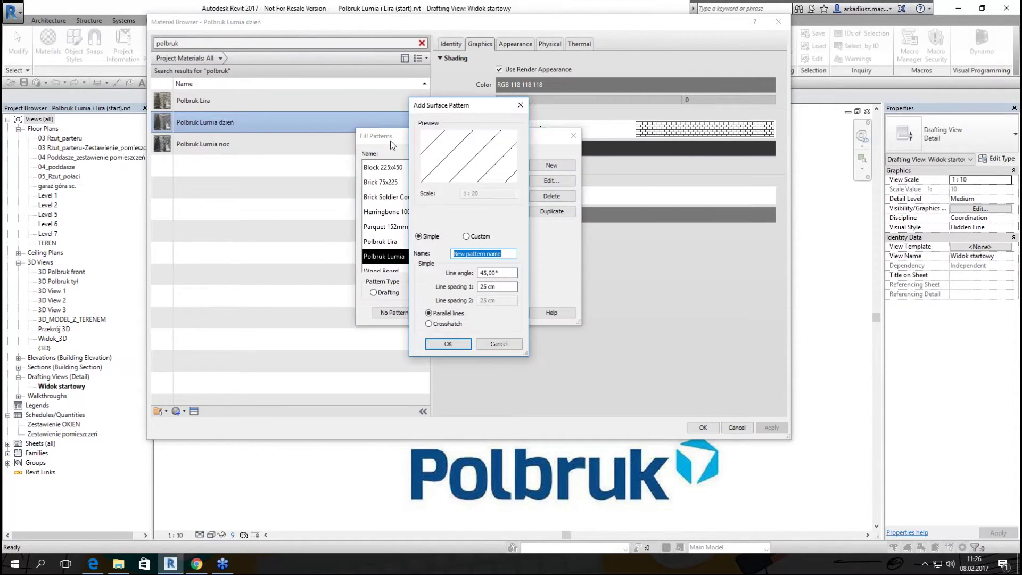
left_click(466, 236)
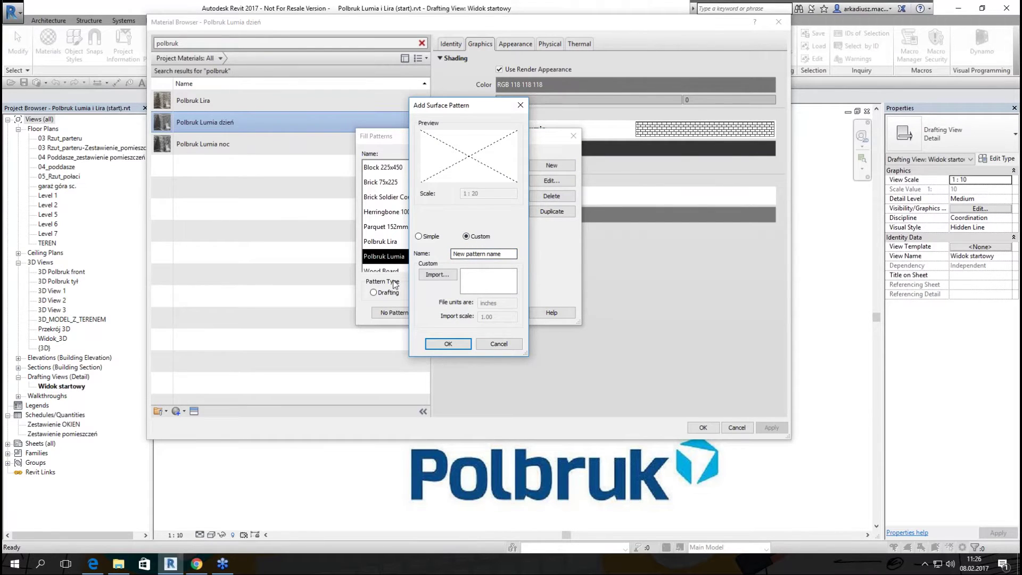
left_click(436, 275)
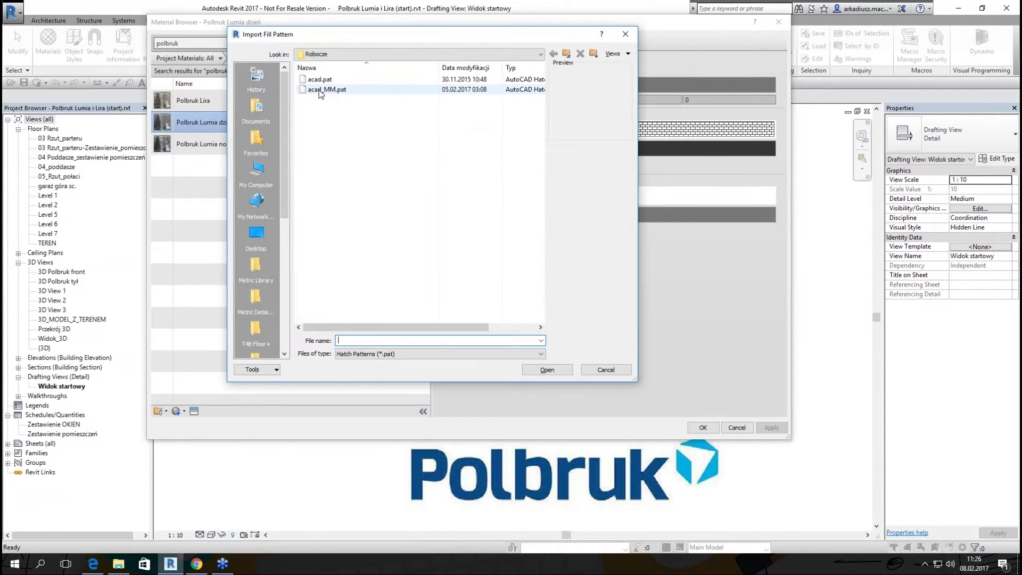
left_click(322, 89)
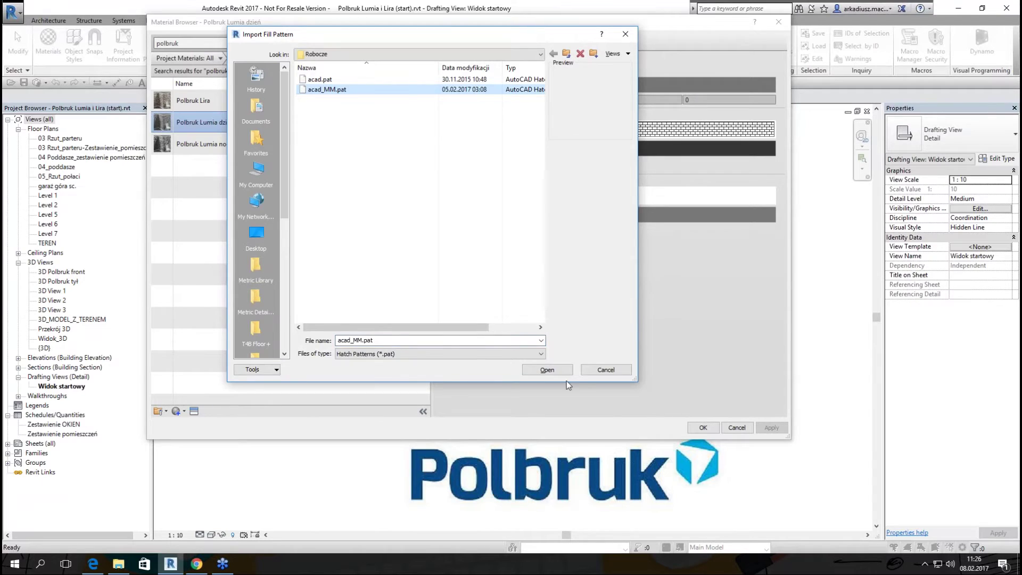
left_click(547, 369)
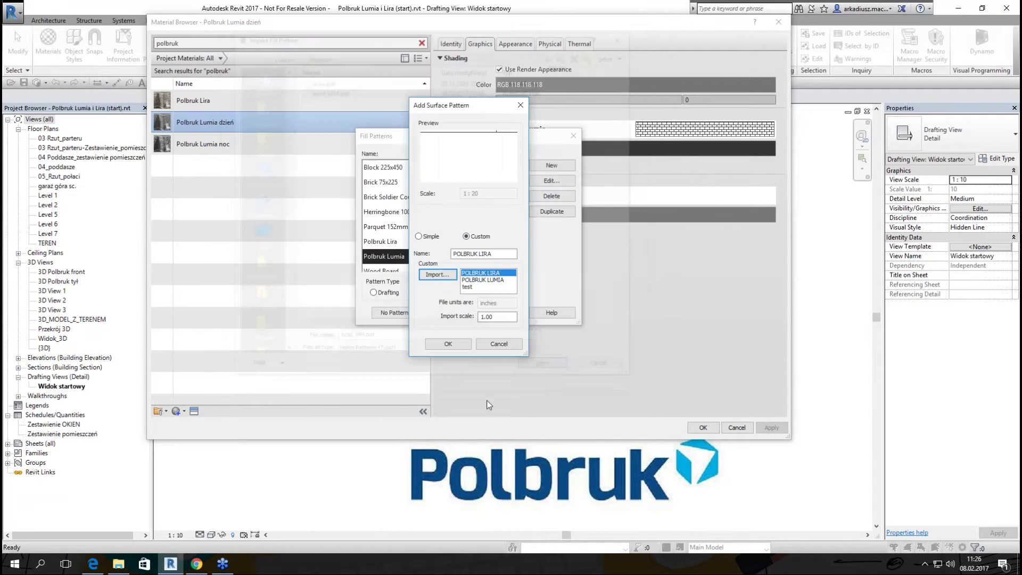
left_click(482, 280)
left_click(480, 279)
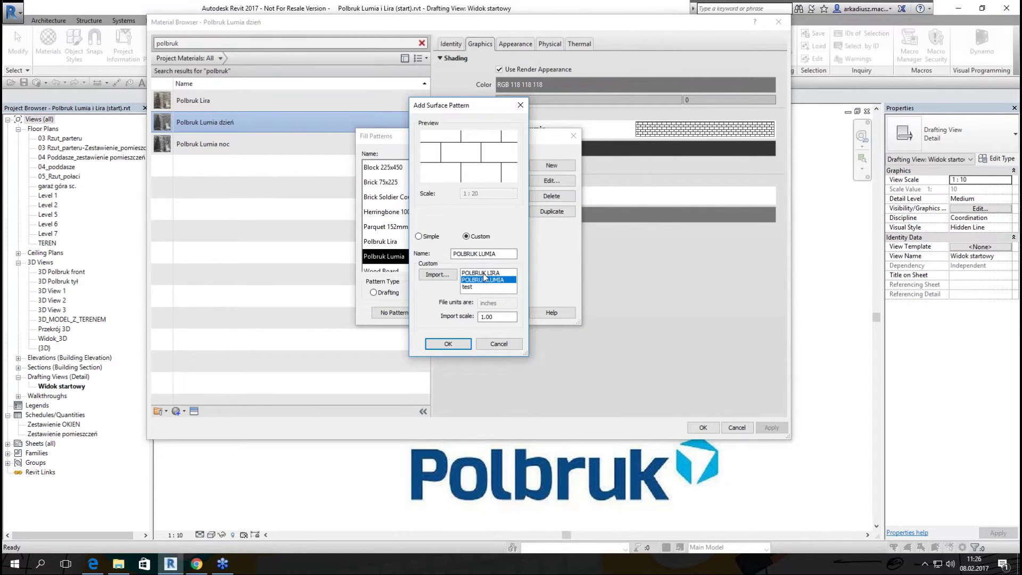
left_click(480, 273)
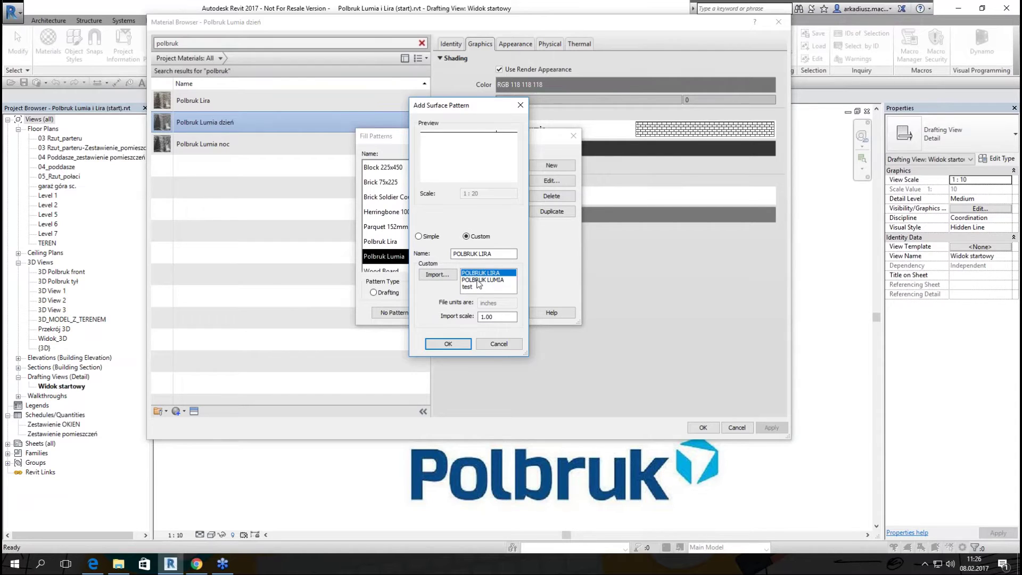
left_click(476, 280)
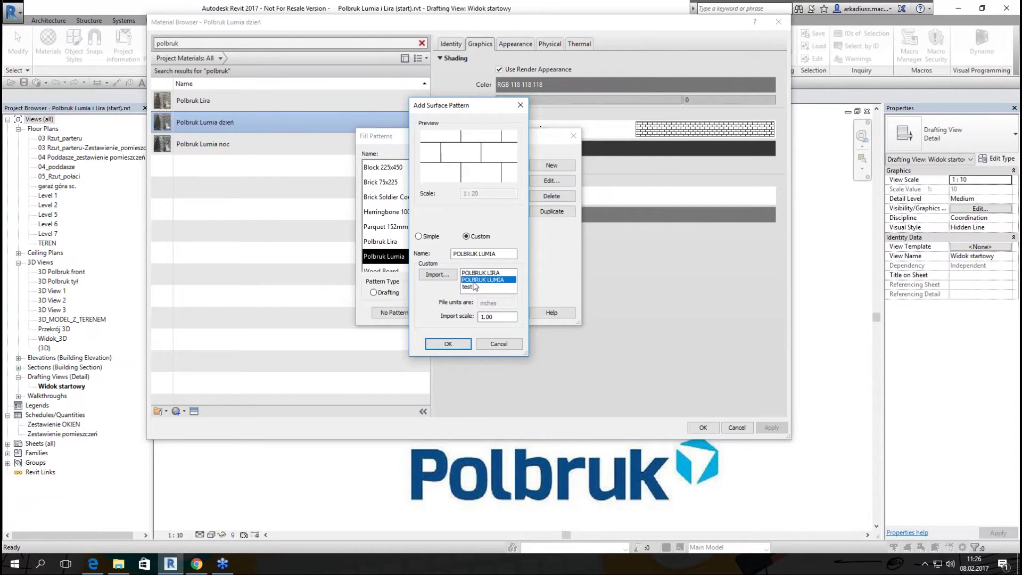
left_click(480, 272)
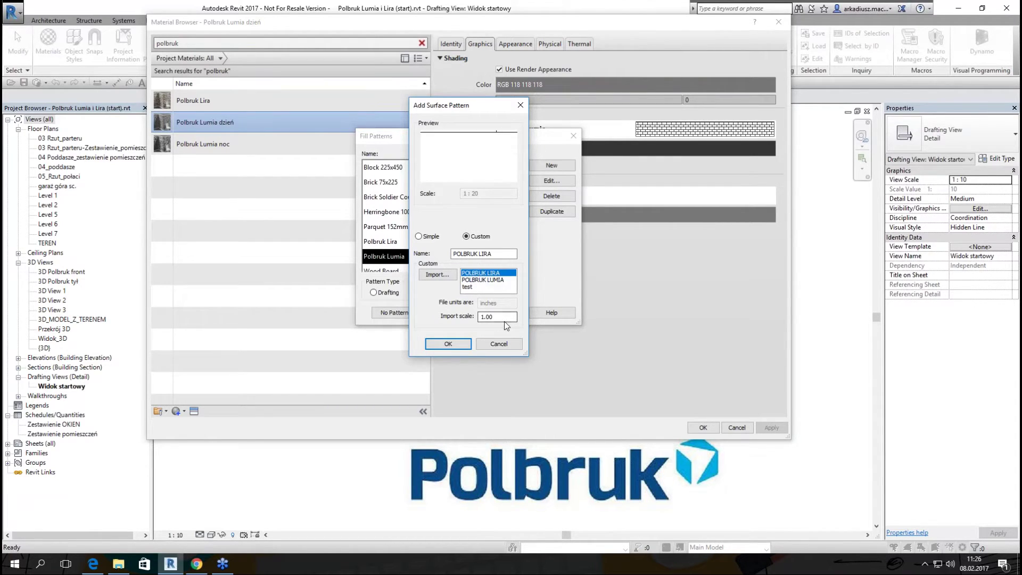
left_click_drag(503, 316, 478, 316)
left_click(519, 105)
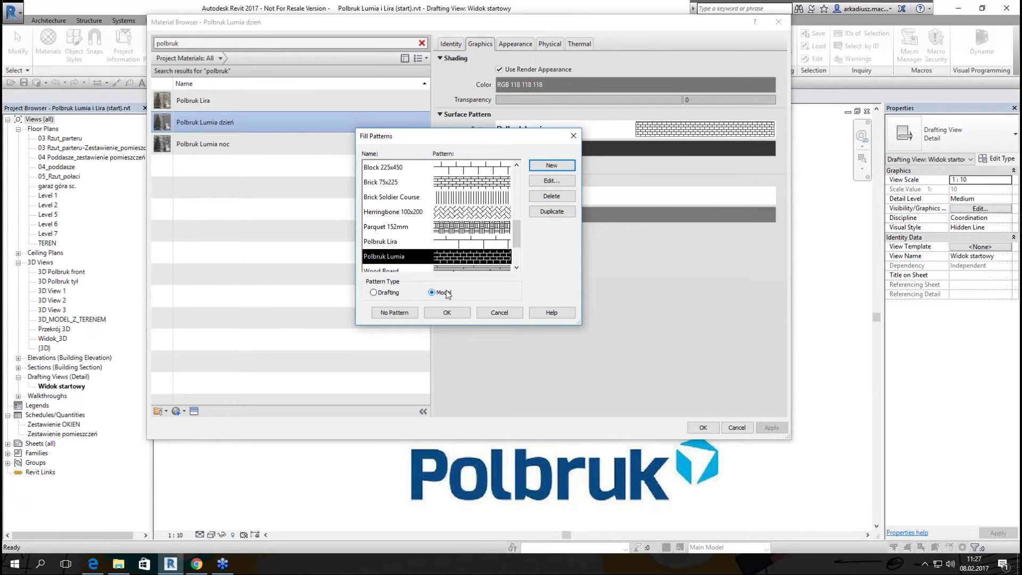
- Browse drafting and model fill patterns, then close without applying, keeping Polbruk Lumia as surface pattern
left_click(374, 293)
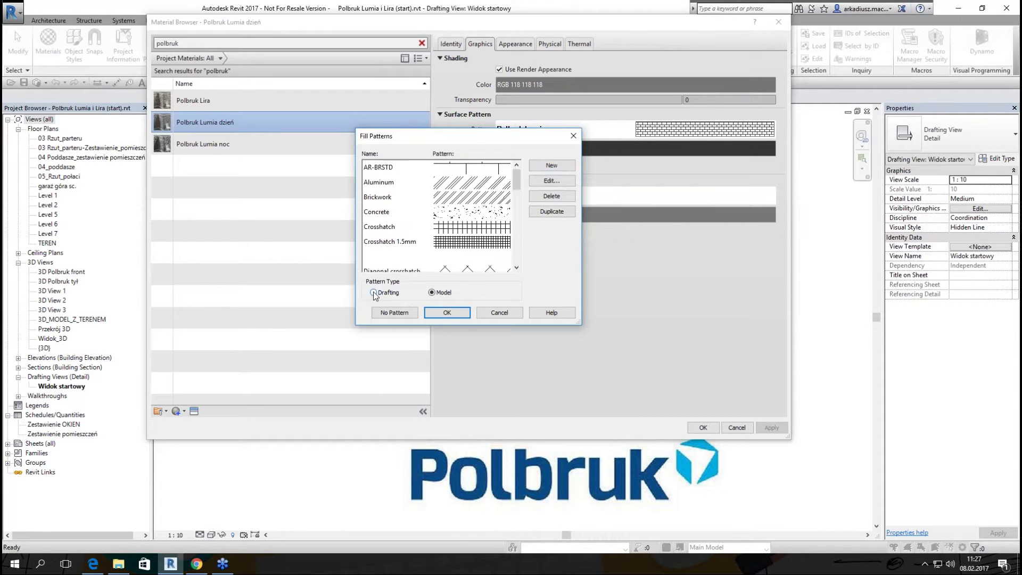
scroll(367, 228, "down", 1)
scroll(360, 228, "down", 1)
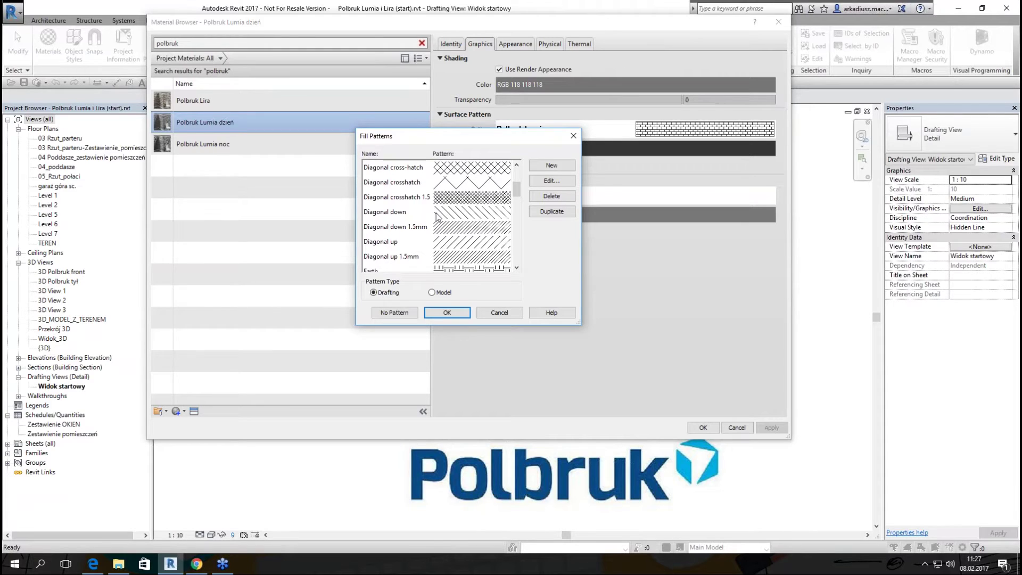
left_click(440, 293)
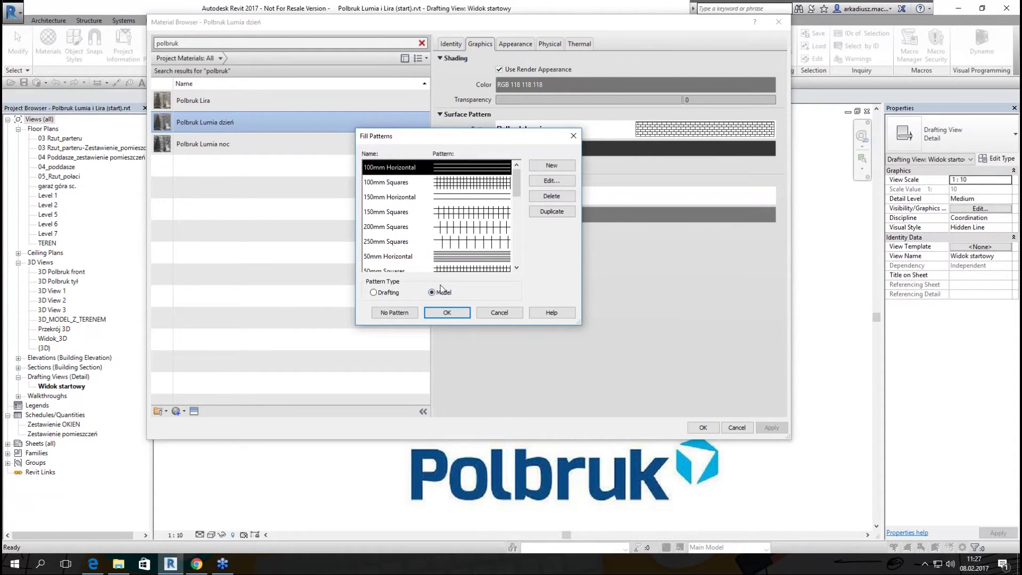
left_click_drag(517, 184, 521, 241)
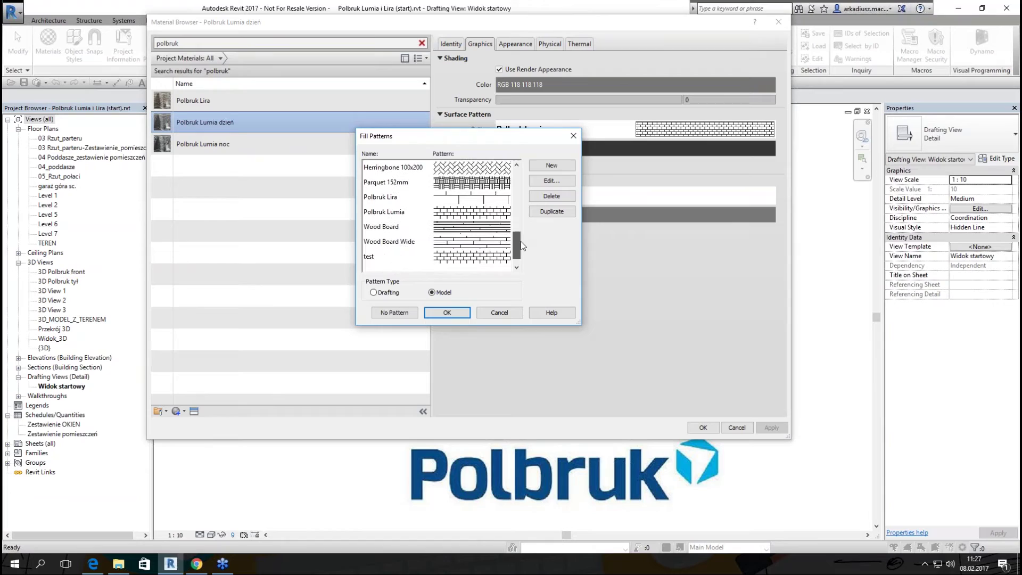
left_click(473, 201)
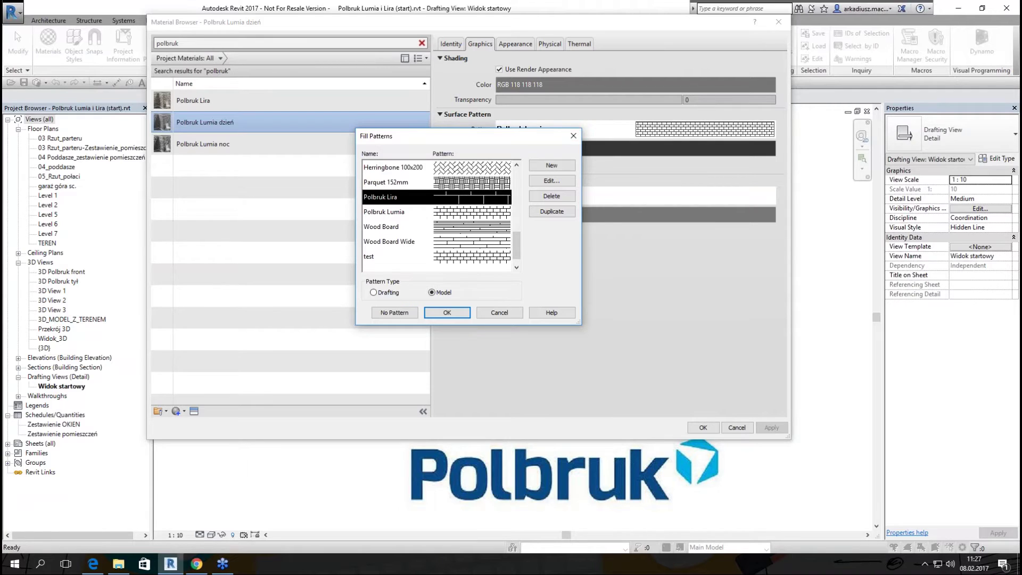
left_click(572, 135)
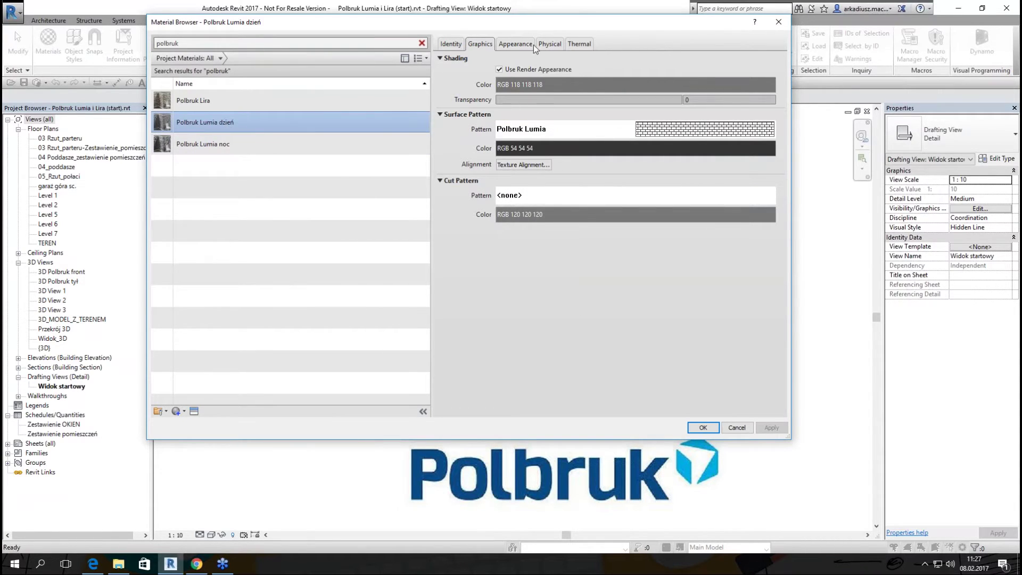
- Confirm Polbruk Lumia dzień's texture image is lumia_tex_day.jpg, cancelling the file picker unchanged
left_click(514, 45)
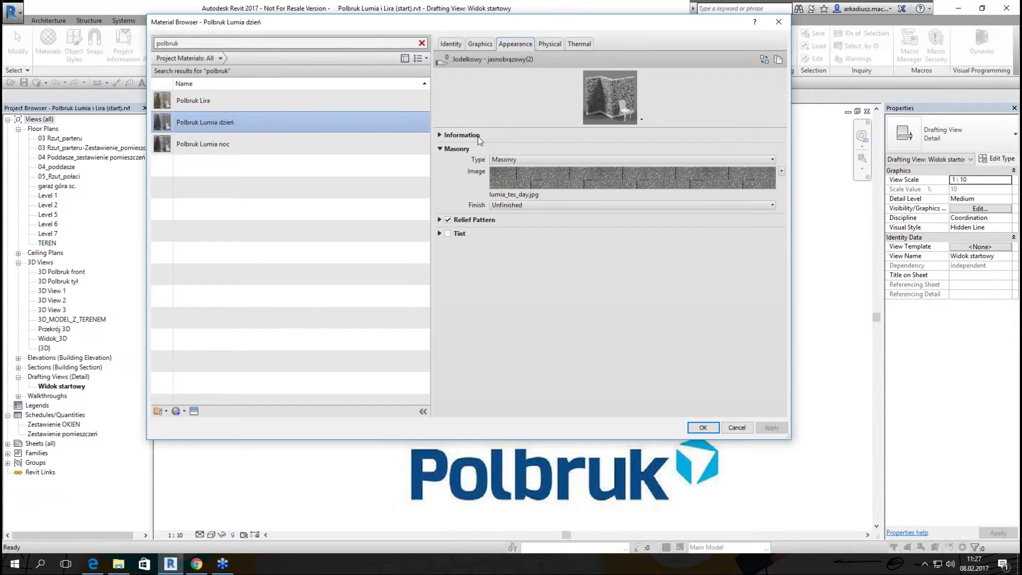
left_click(505, 195)
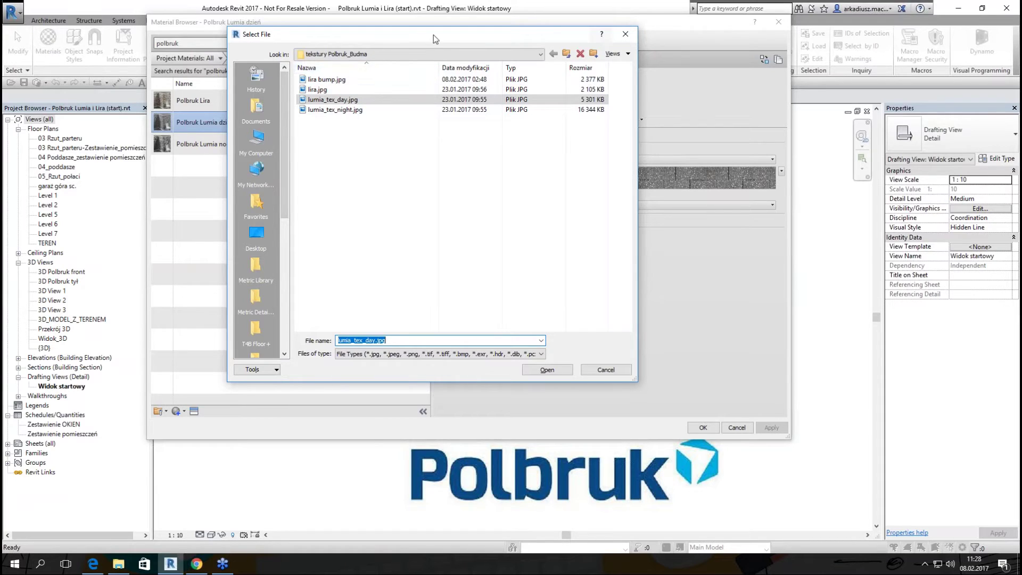
left_click(625, 35)
mouse_move(630, 178)
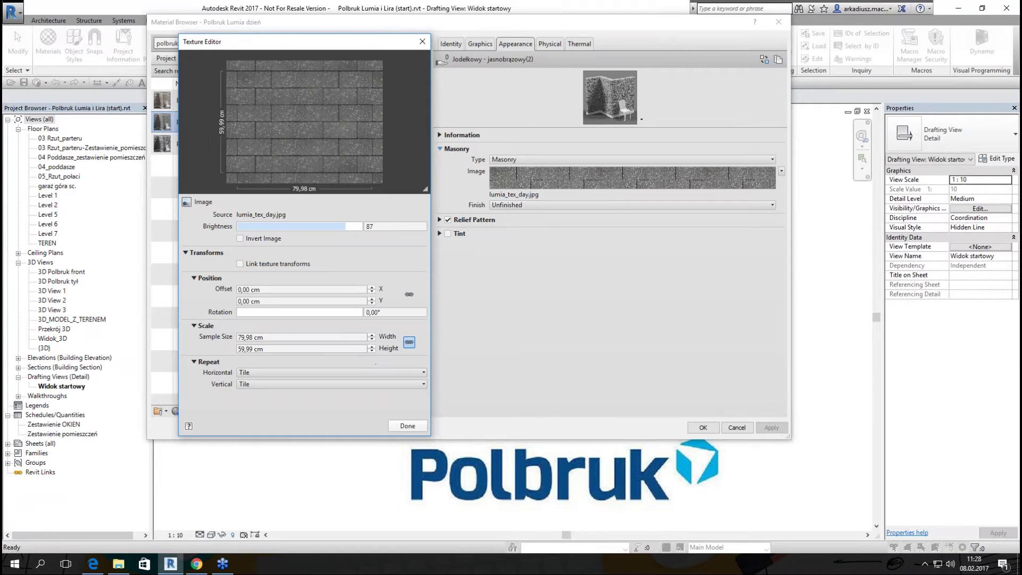
- Close the Texture Editor and expand Relief Pattern, showing lumia_tex_day.jpg at amount 2,00
left_click(422, 41)
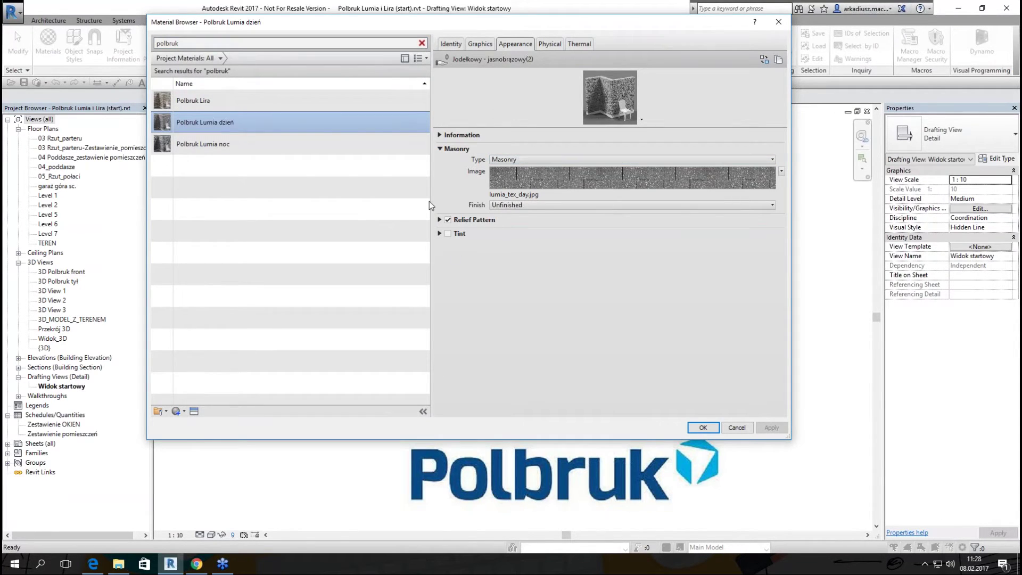
left_click(439, 219)
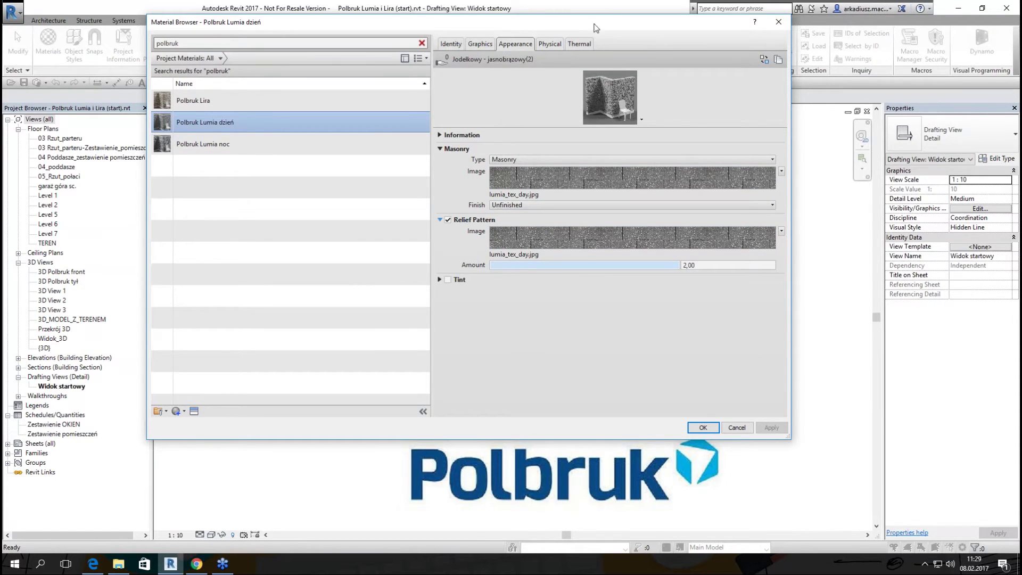
- Show Polbruk Lumia dzień's graphics: surface pattern Polbruk Lumia in RGB 54 54 54
left_click(488, 47)
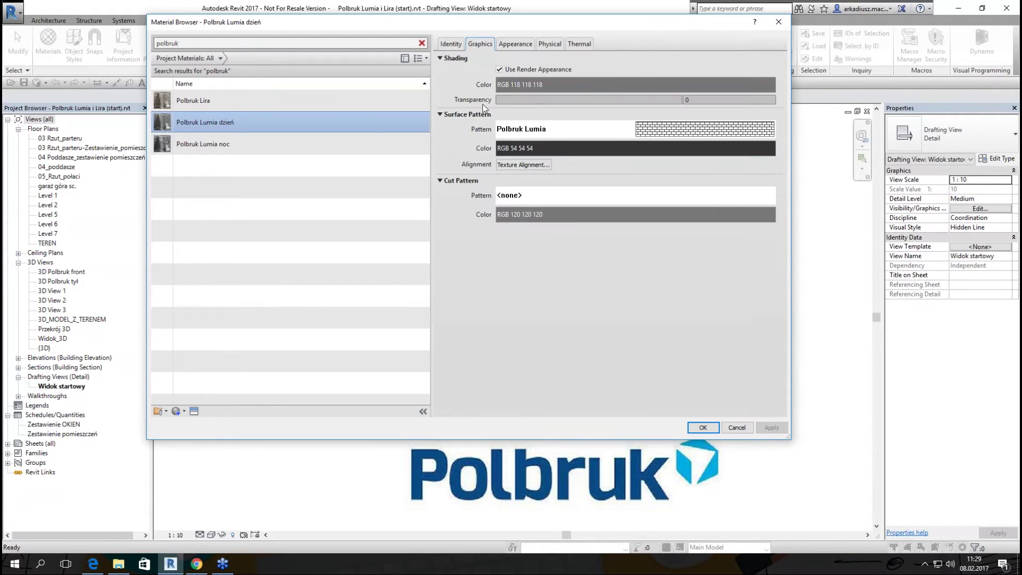
- Align the day material's render texture to its surface pattern, then select Polbruk Lumia noc
left_click(515, 166)
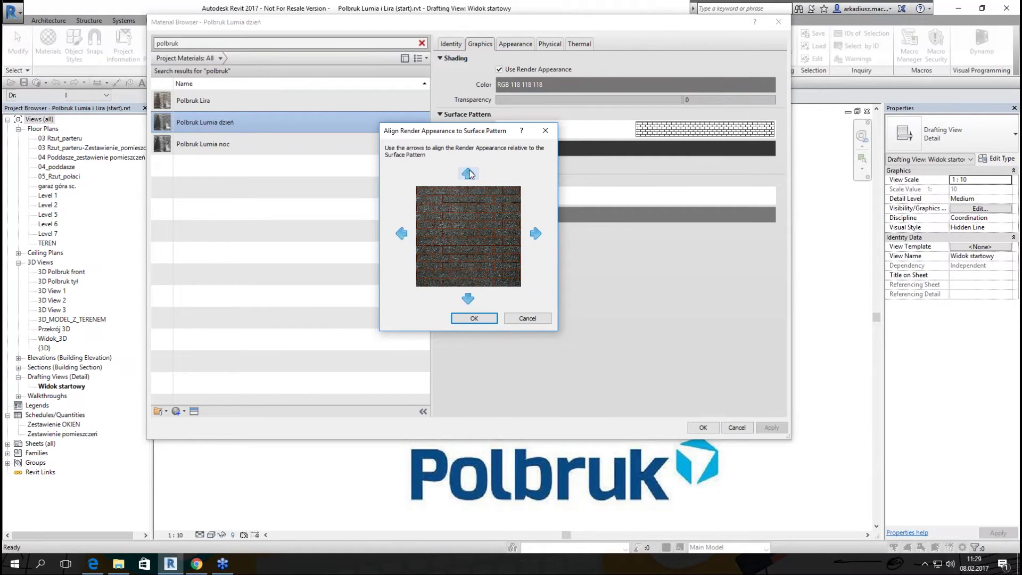
left_click(544, 131)
left_click(245, 148)
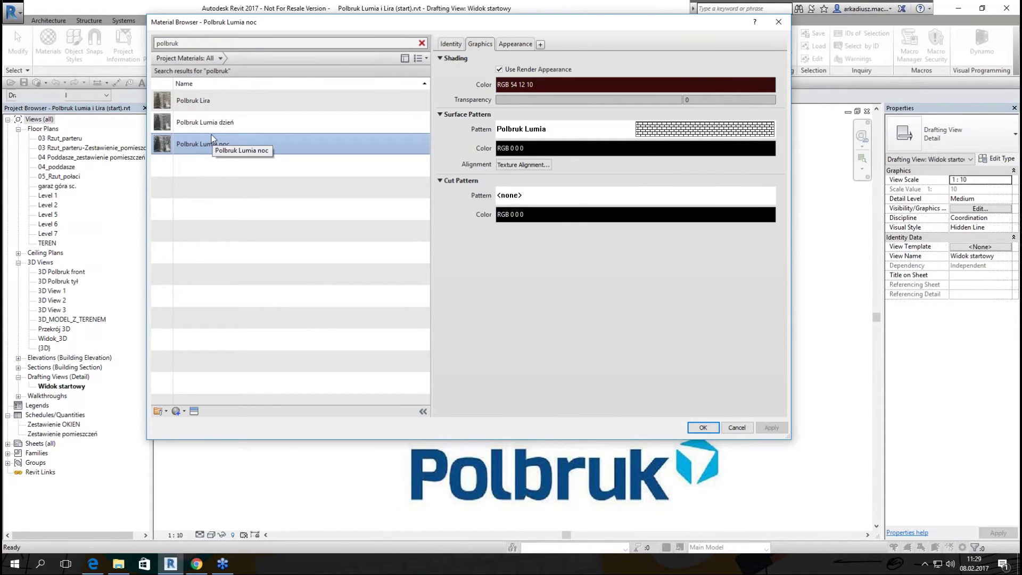
- Check Polbruk Lumia noc's cyan self-illumination (RGB 45 255 255, luminance 70) and close the Material Browser
left_click(514, 44)
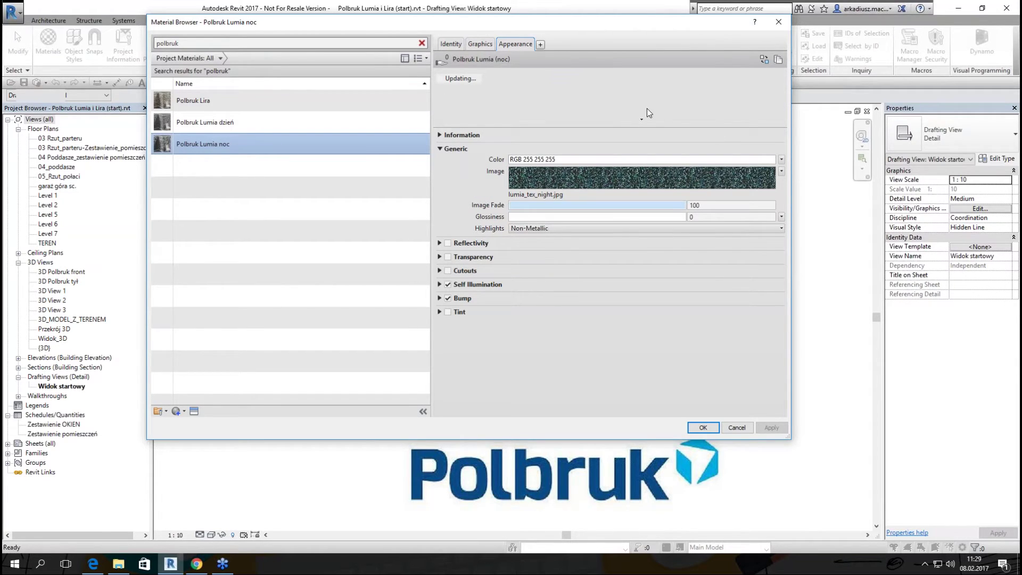
left_click(439, 284)
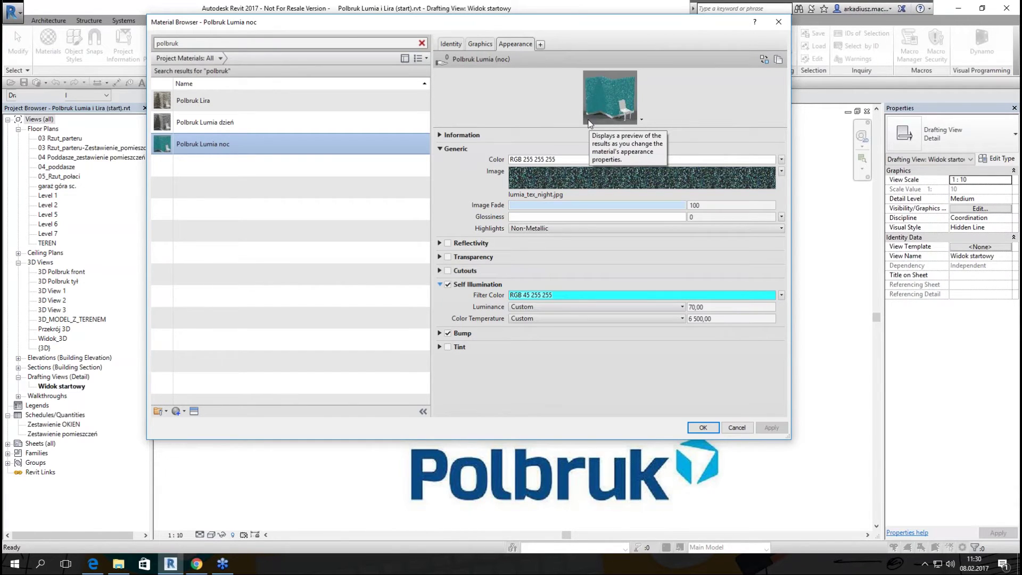
left_click(703, 428)
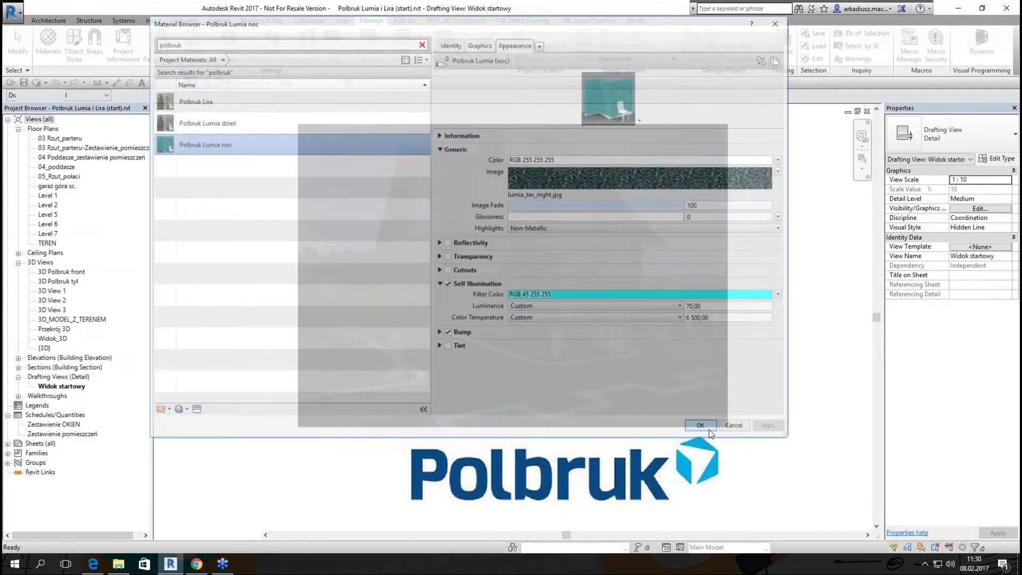
double_click(68, 140)
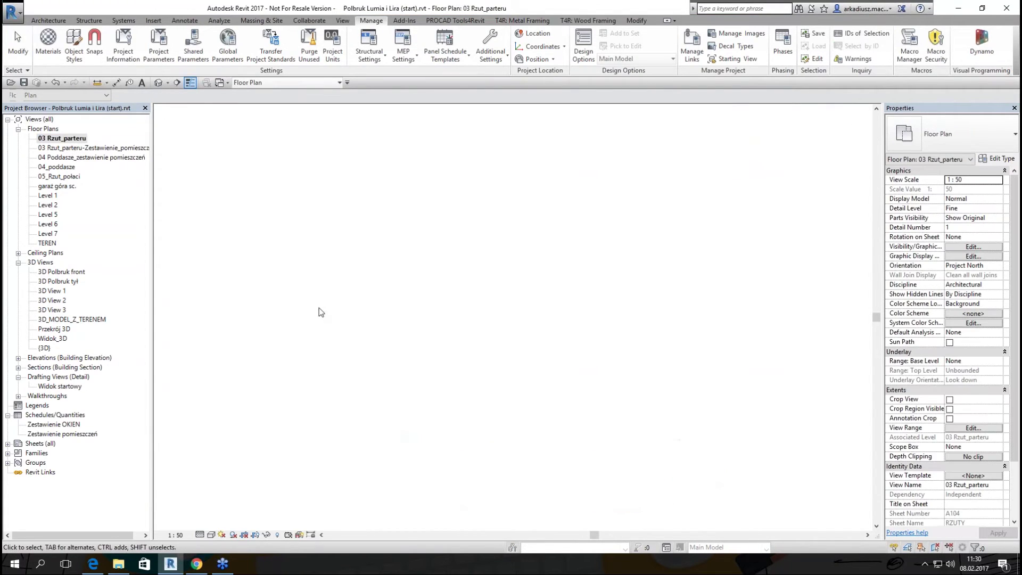
middle_click_drag(479, 313, 413, 139)
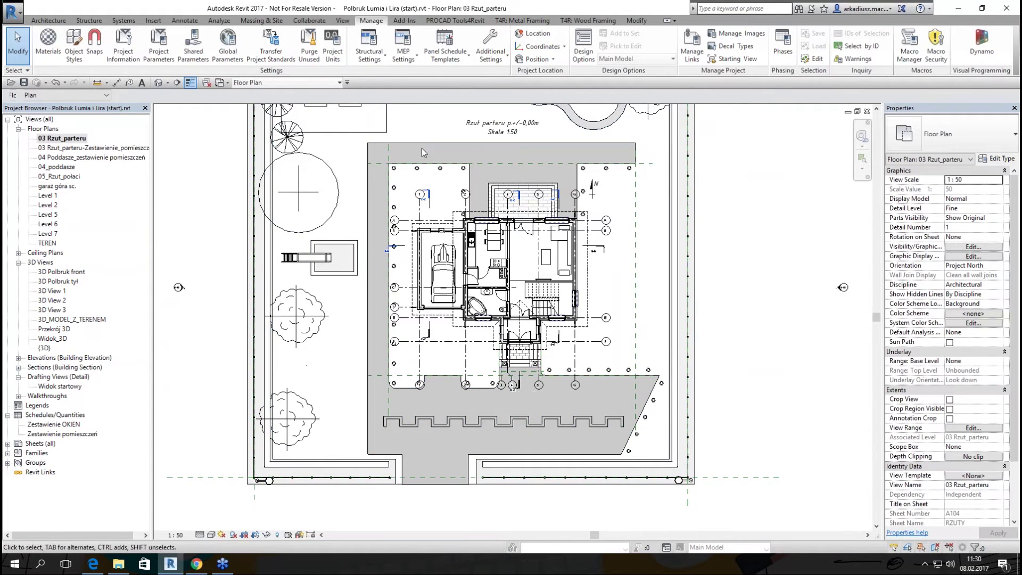
left_click(474, 180)
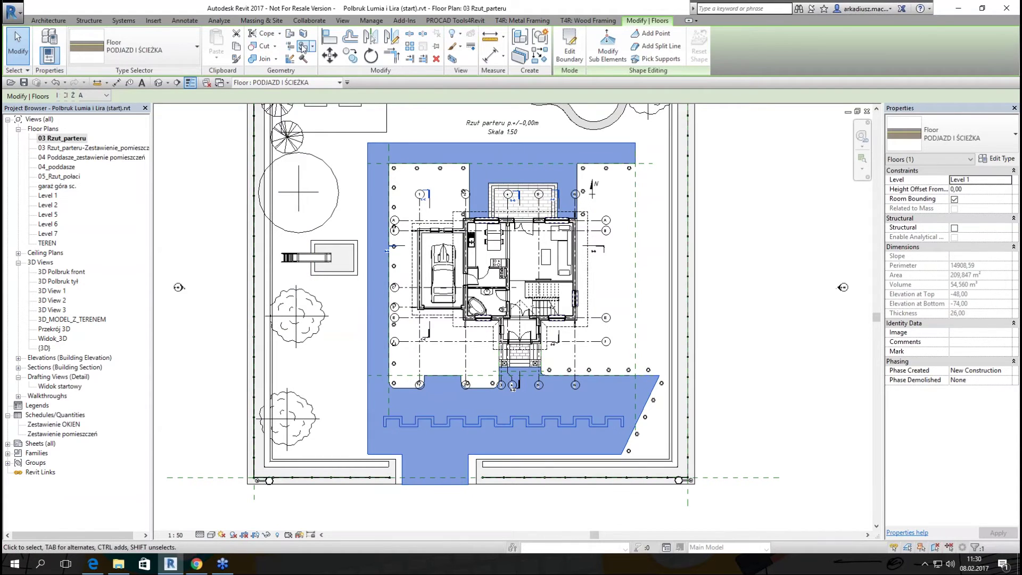
left_click(259, 20)
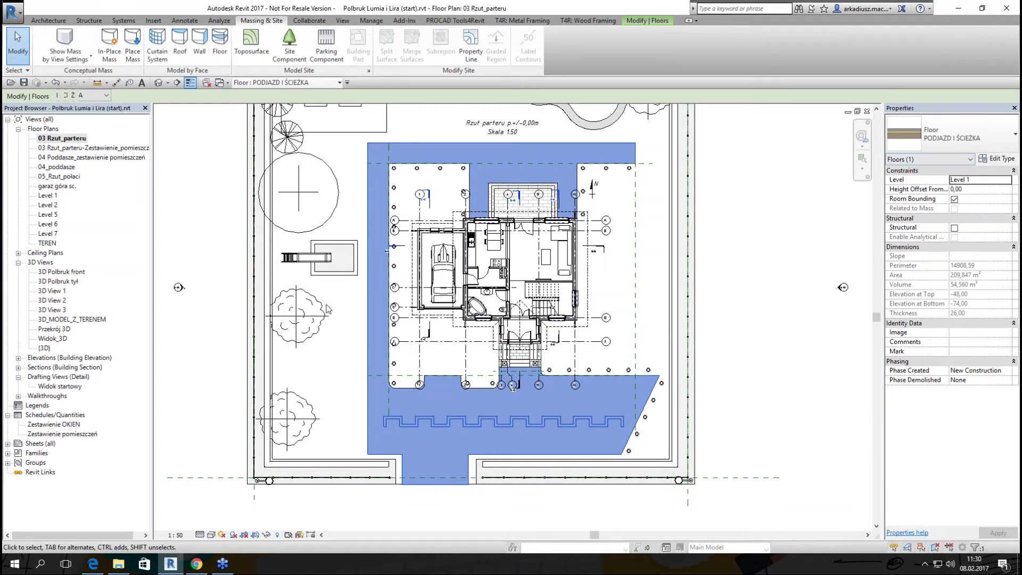
key("Escape")
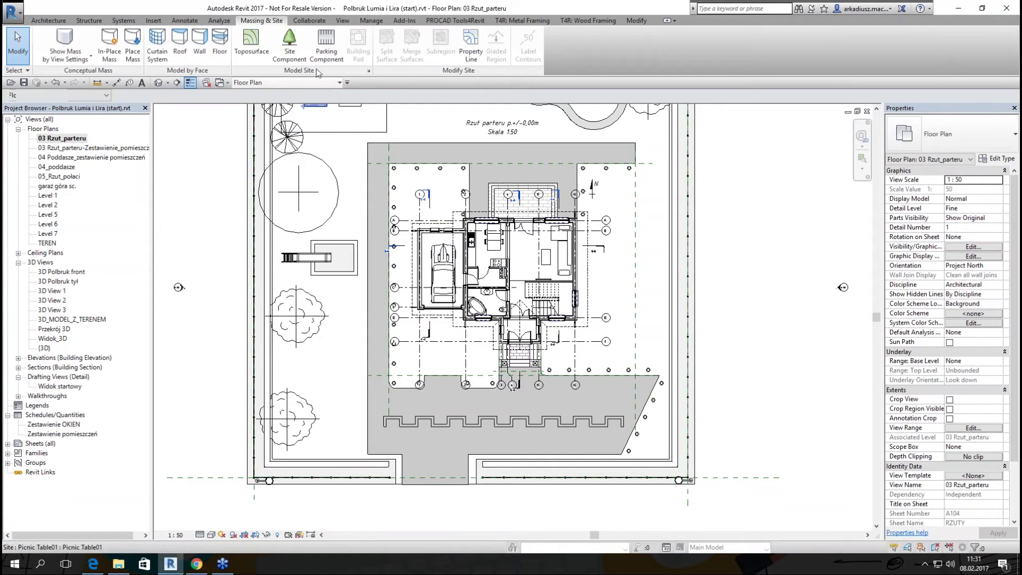
- Switch to the Modify ribbon to reach the Split Face tool
left_click(649, 21)
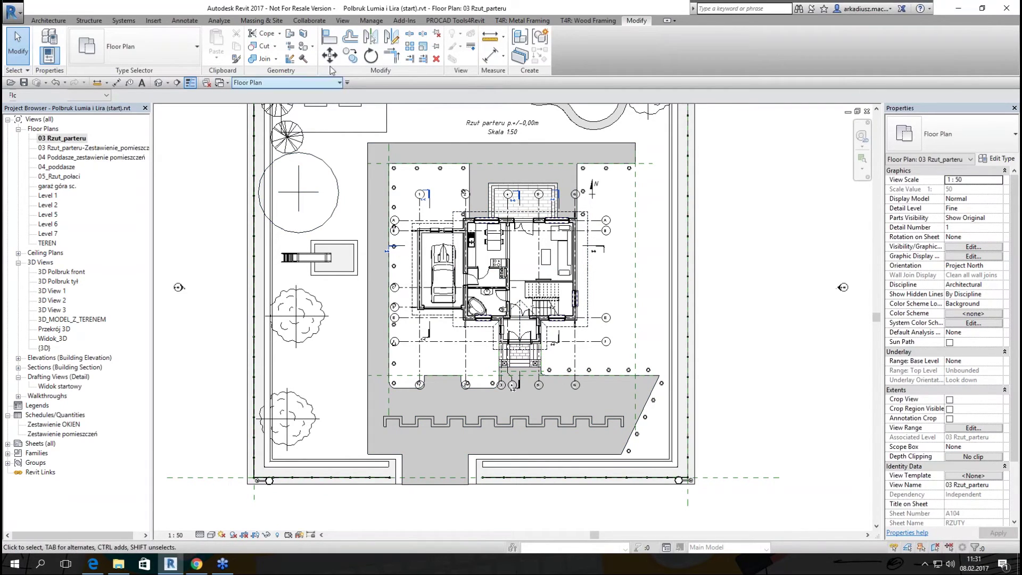
- Split the driveway floor face along both edge chains offset 20, forming a border strip
left_click(371, 416)
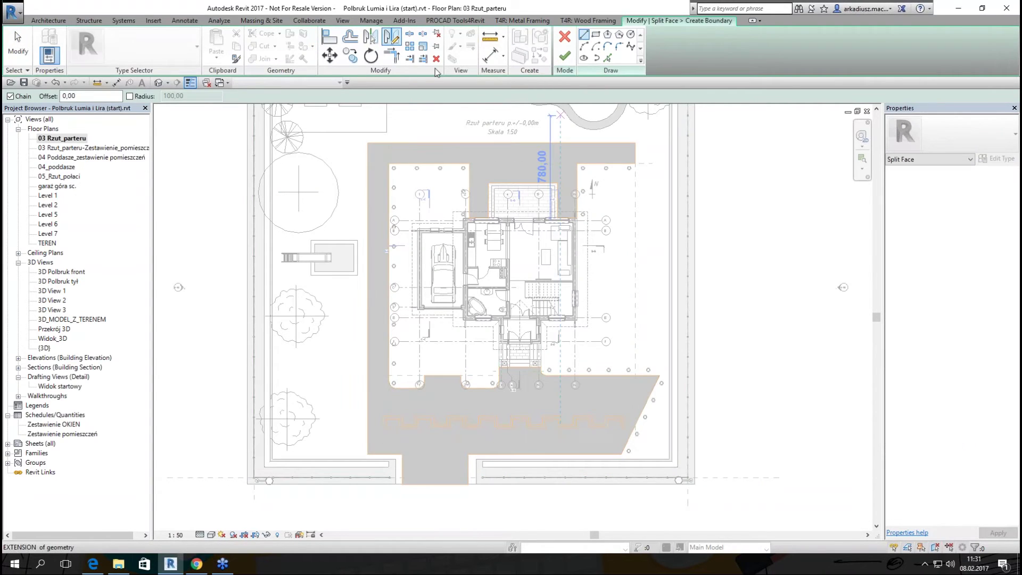
left_click(608, 58)
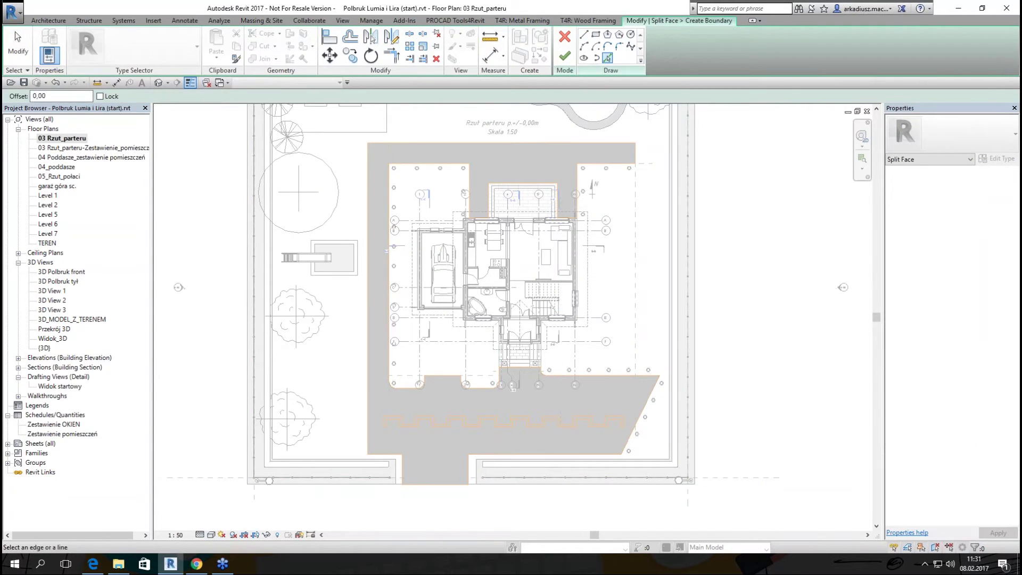
type("20")
key("Return")
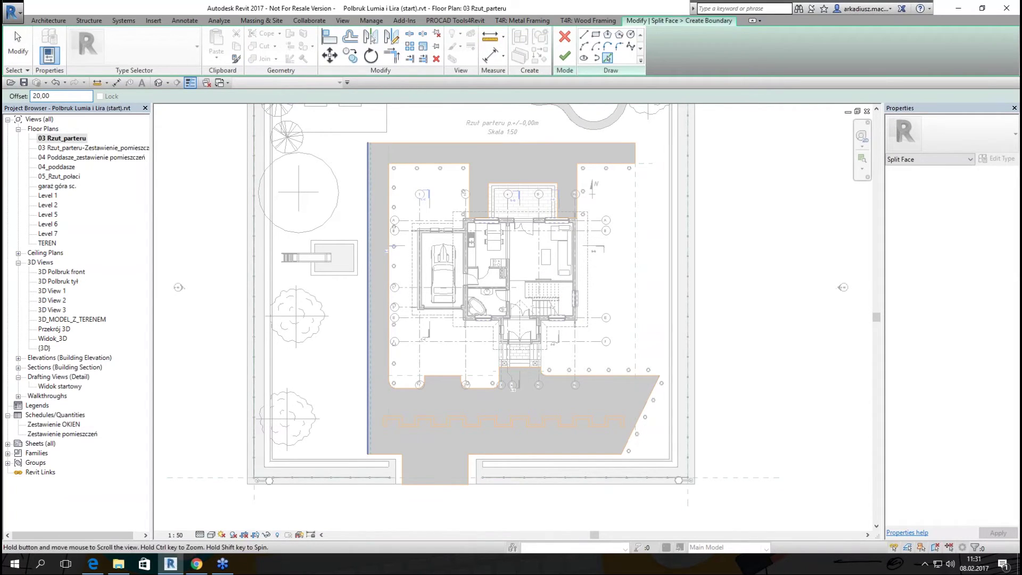
middle_click_drag(399, 396, 396, 391)
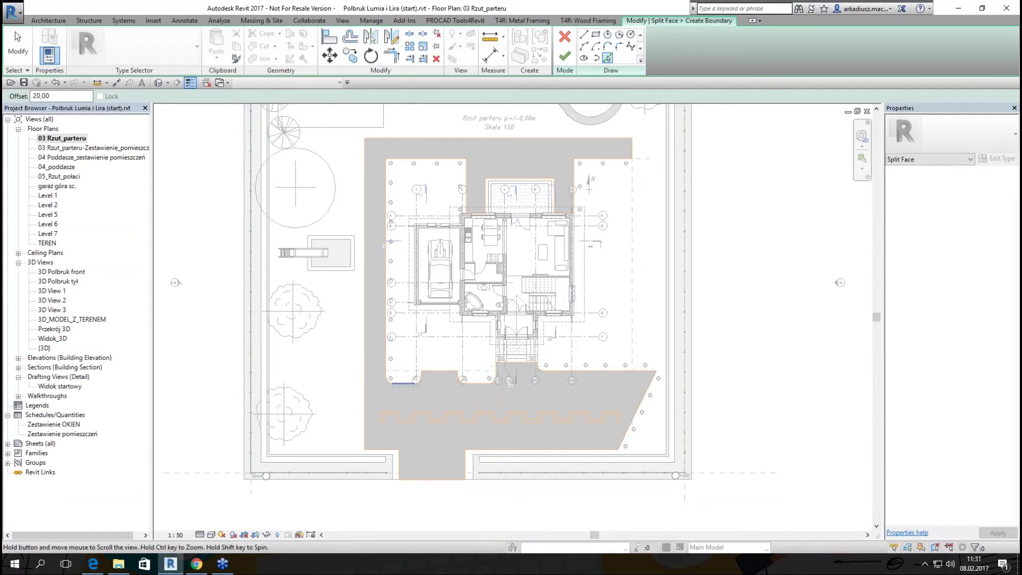
scroll(403, 384, "up", 1)
key("Tab")
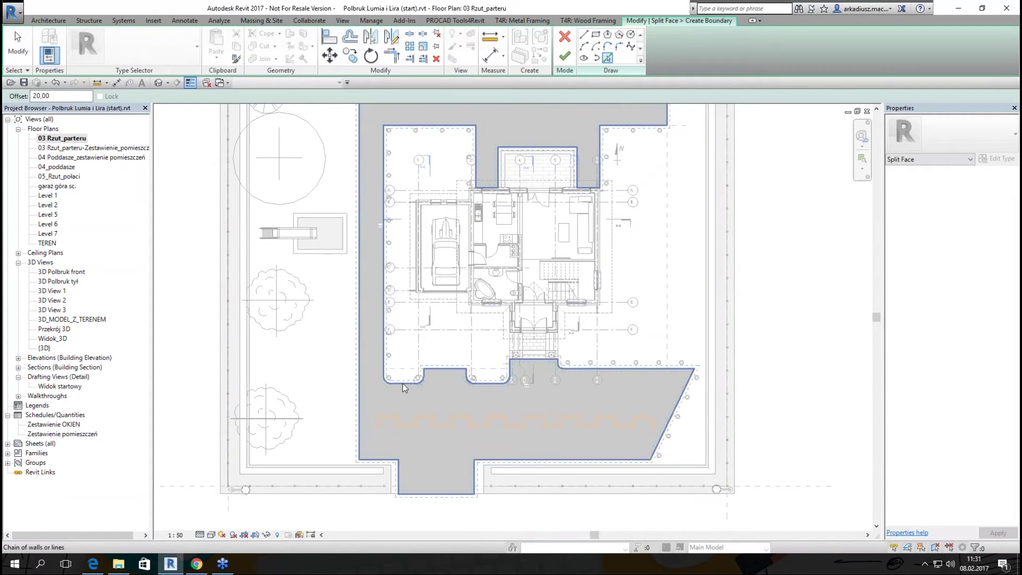
left_click(402, 383)
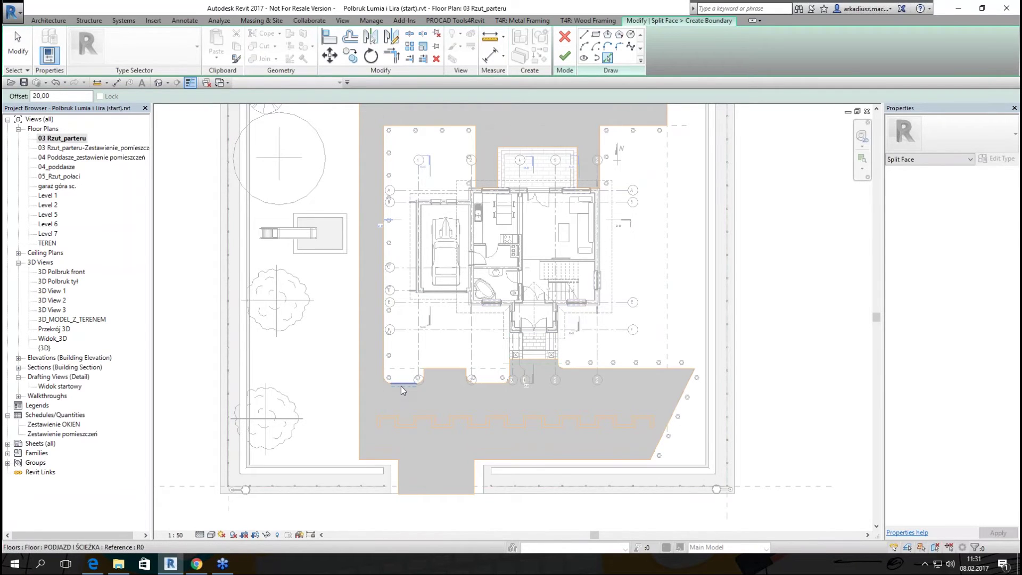
key("Tab")
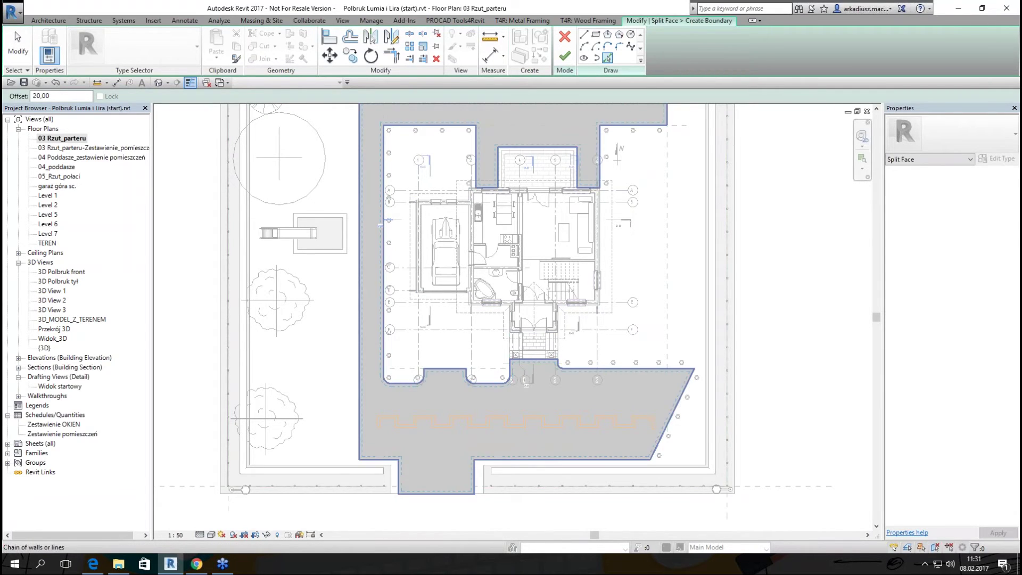
left_click(404, 401)
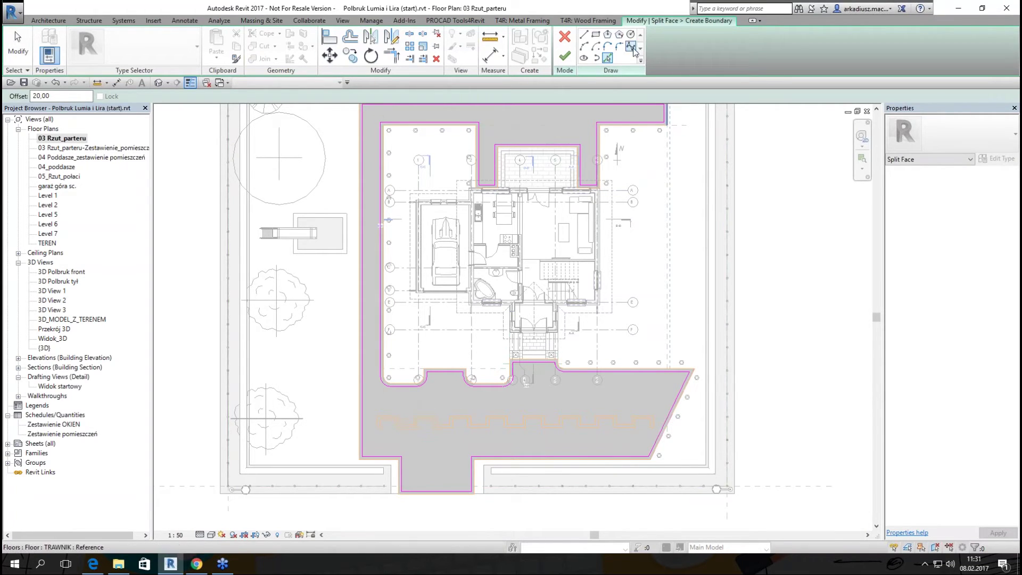
left_click(565, 55)
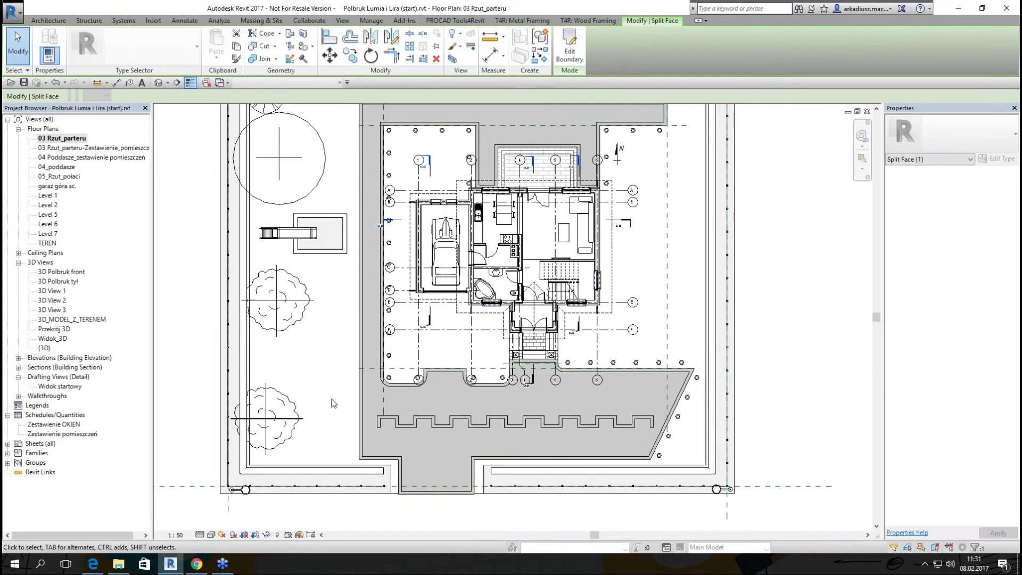
- Start the Paint tool and select Polbruk Lumia noc in the Material Browser
scroll(368, 151, "up", 1)
scroll(367, 151, "up", 1)
middle_click_drag(368, 151, 357, 224)
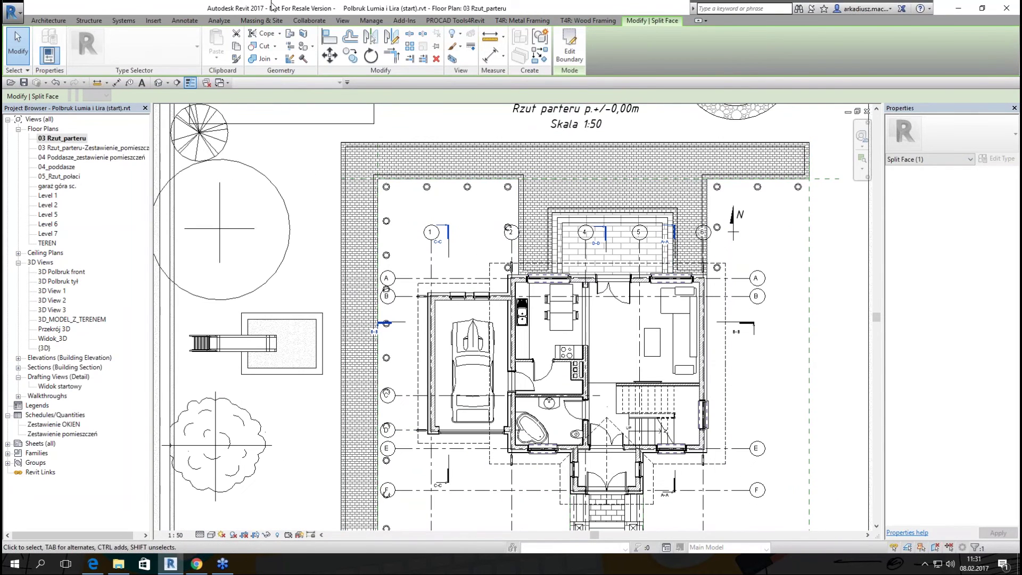
left_click(302, 48)
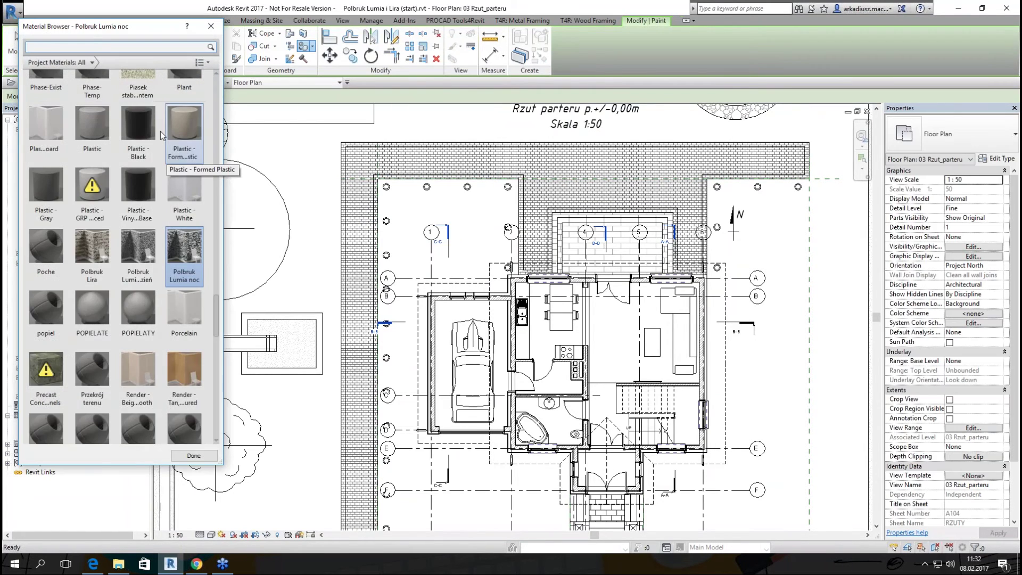
scroll(115, 72, "up", 1)
left_click(62, 48)
type("polbru")
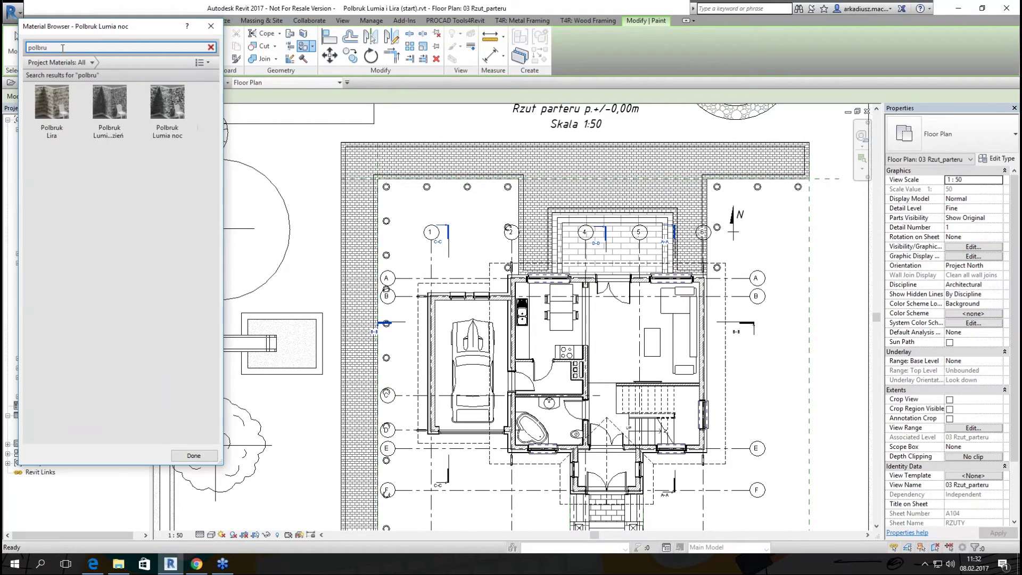
left_click(176, 109)
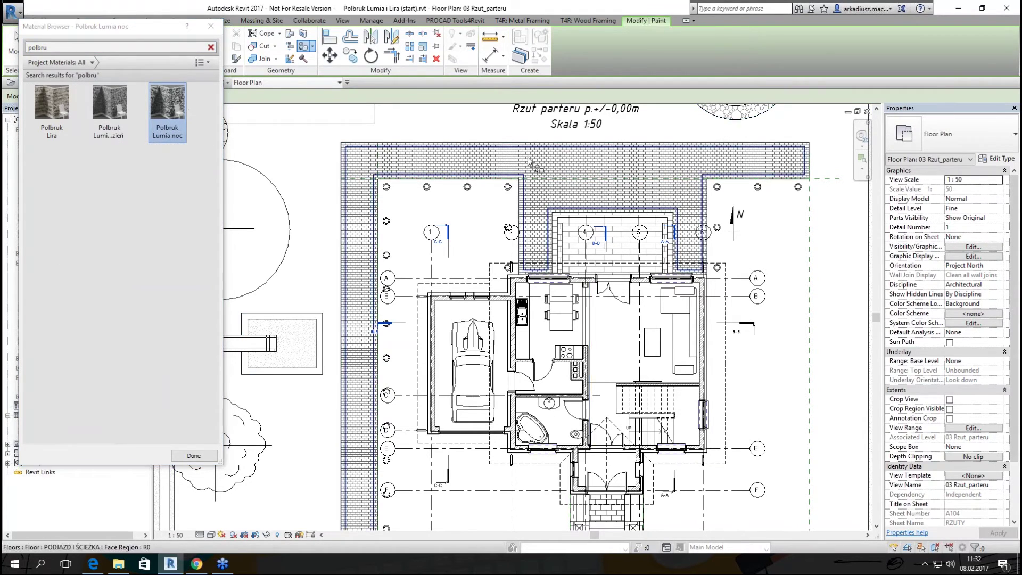
- Paint the driveway's border strip face with Polbruk Lumia noc and close the browser
scroll(523, 148, "up", 2)
scroll(522, 148, "up", 3)
left_click(521, 194)
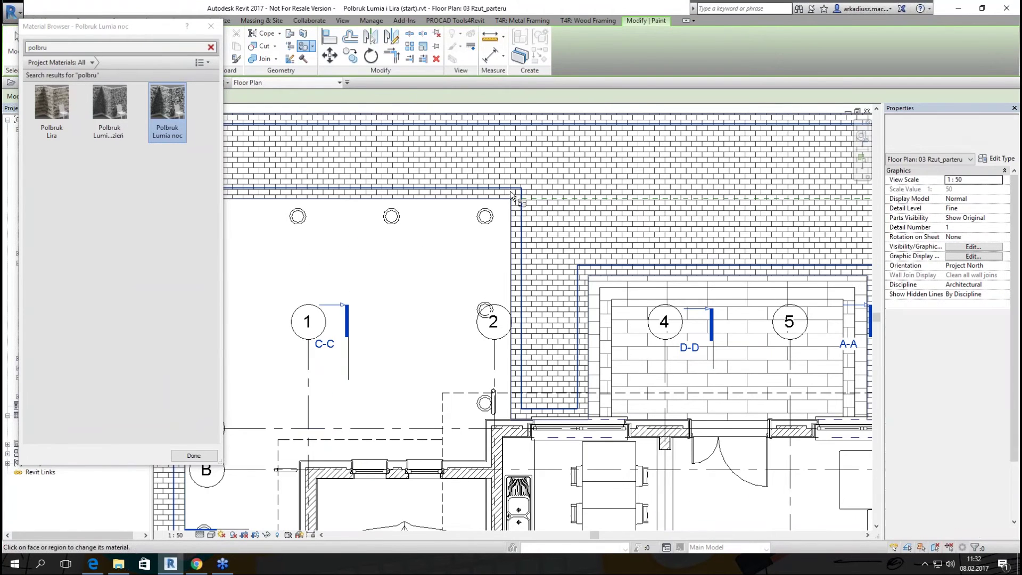
scroll(491, 193, "down", 2)
scroll(486, 143, "down", 2)
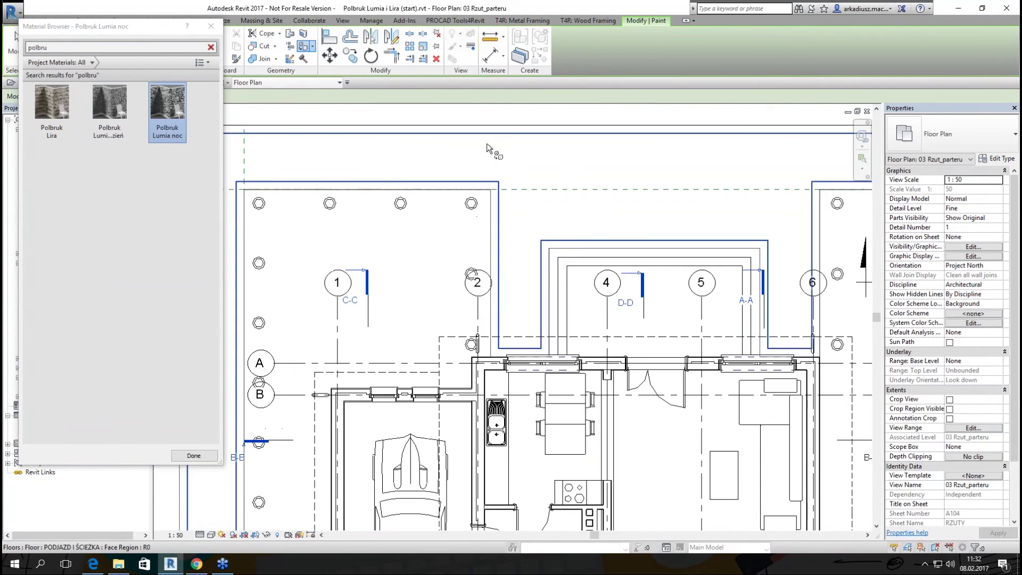
scroll(486, 142, "down", 1)
scroll(487, 143, "up", 1)
scroll(389, 213, "down", 2)
scroll(350, 337, "up", 2)
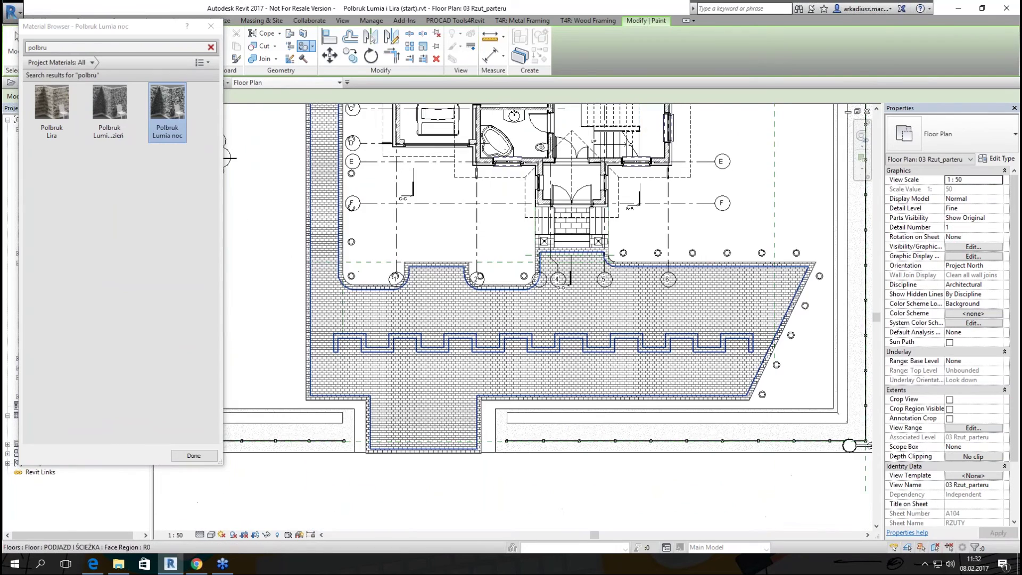
scroll(350, 336, "up", 2)
scroll(350, 336, "up", 2)
scroll(351, 336, "up", 3)
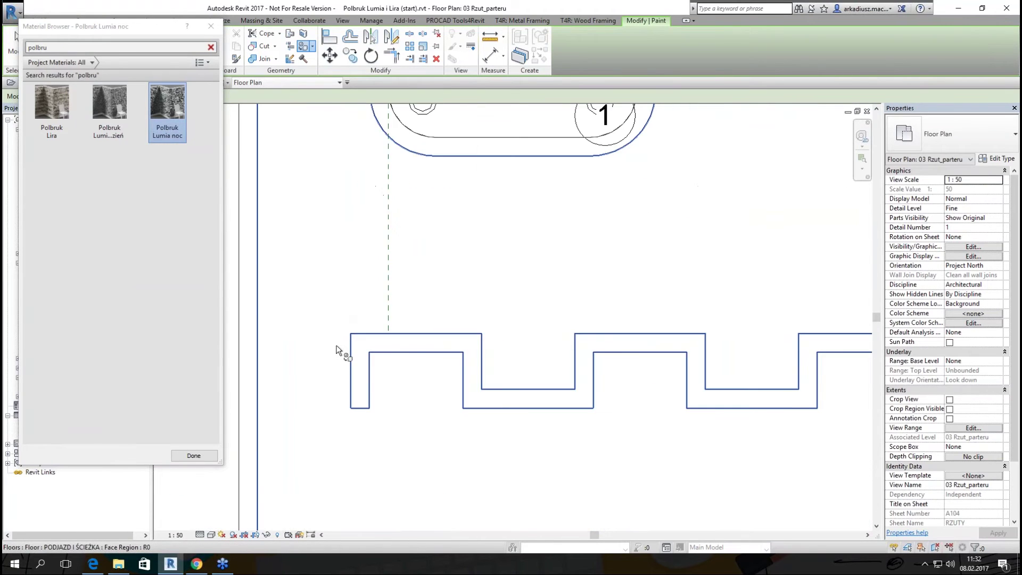
left_click(211, 26)
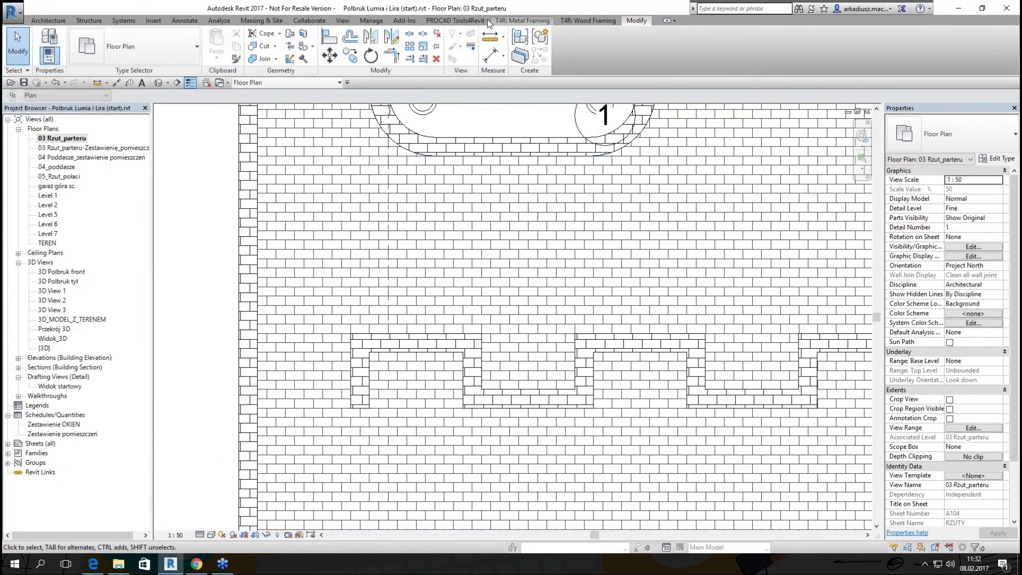
- Align the driveway brick pattern to a horizontal and then a vertical brick joint
scroll(333, 383, "up", 1)
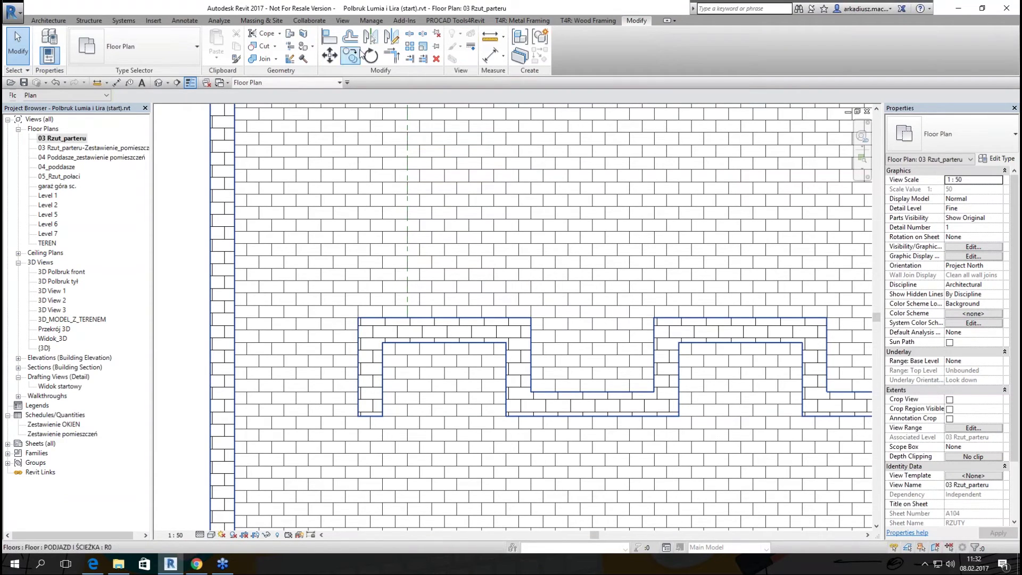
scroll(374, 328, "up", 1)
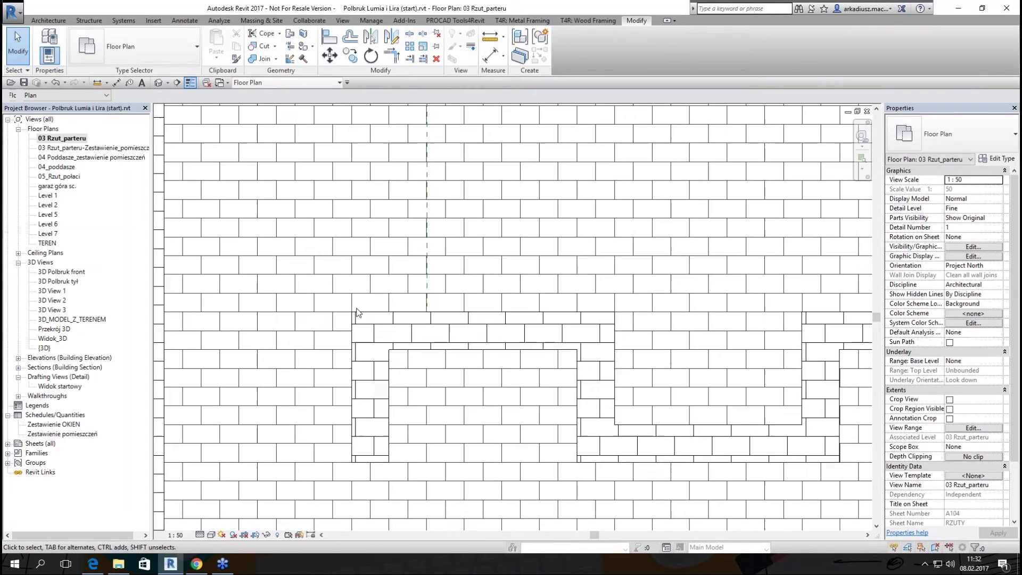
left_click(331, 38)
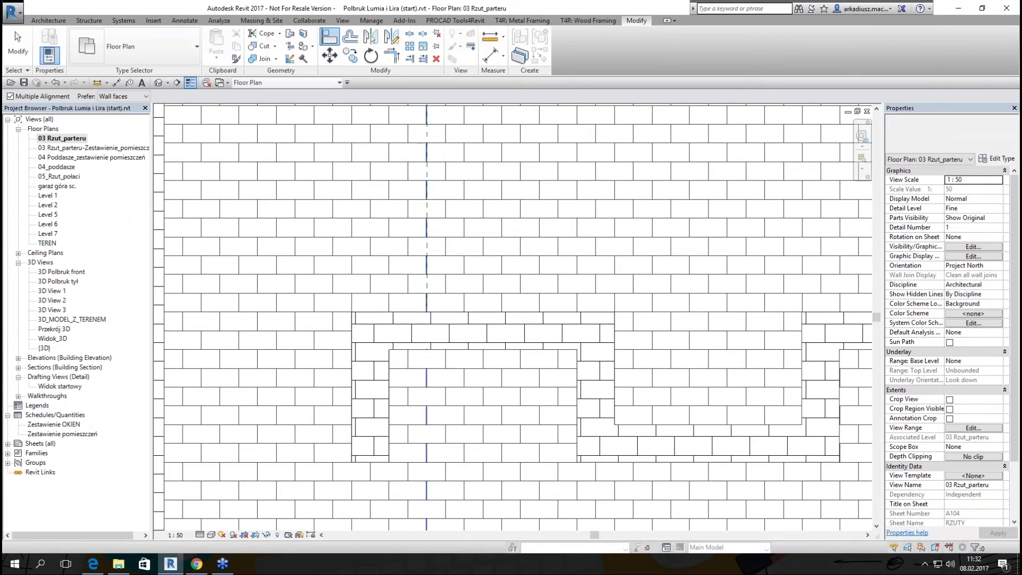
left_click(354, 331)
left_click(265, 432)
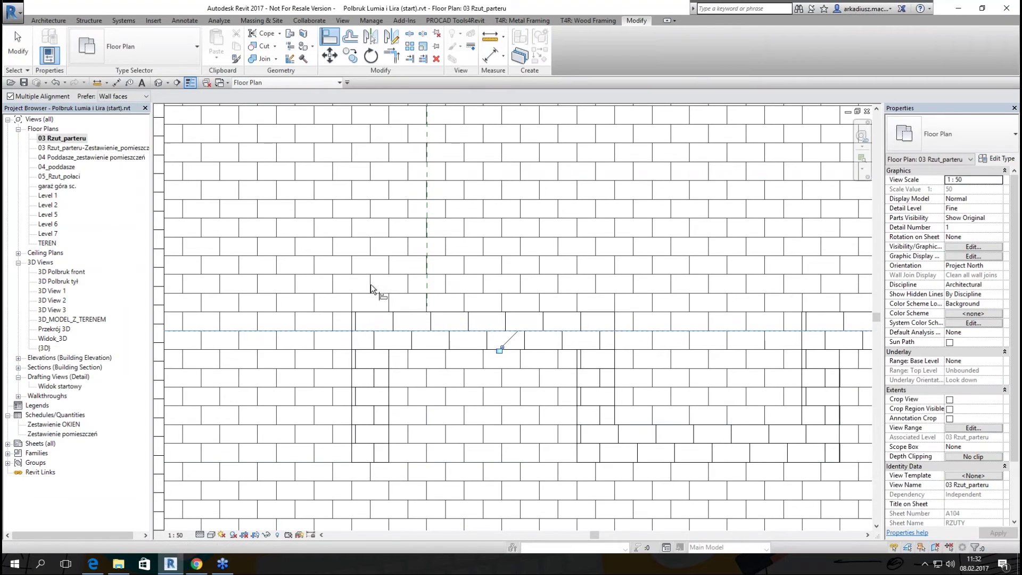
key("Escape")
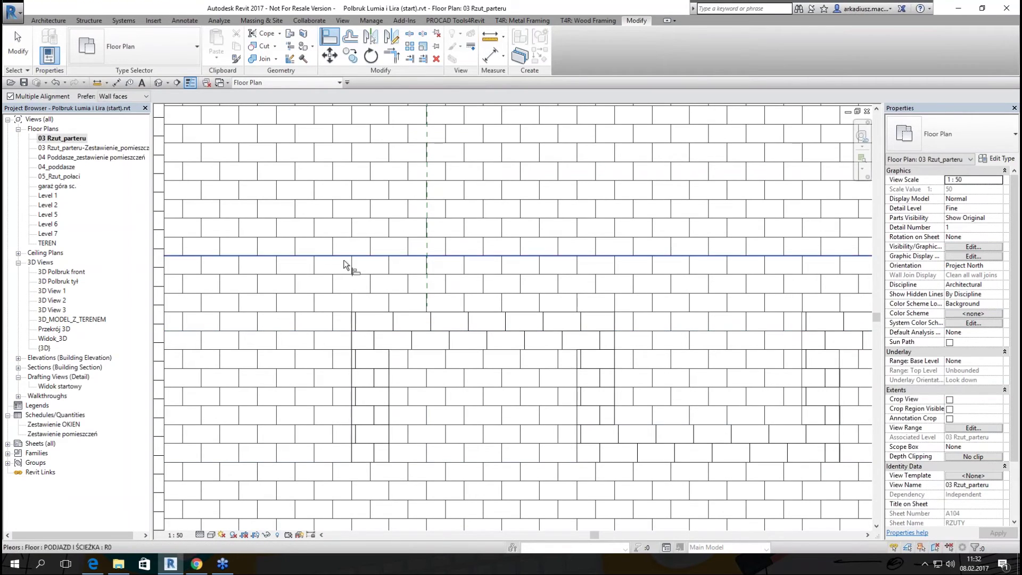
left_click(371, 284)
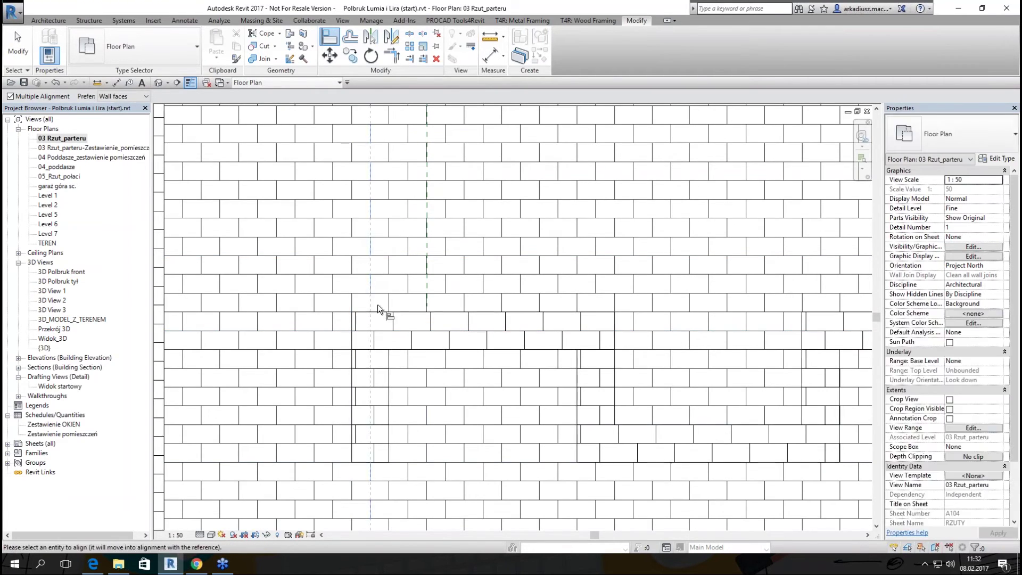
left_click(374, 345)
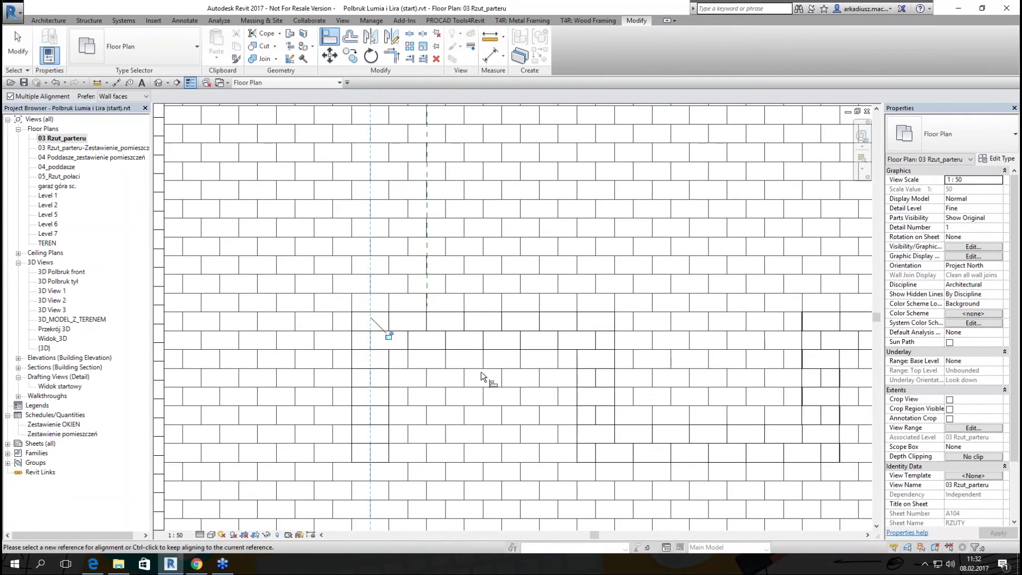
key("Escape")
key("Escape")
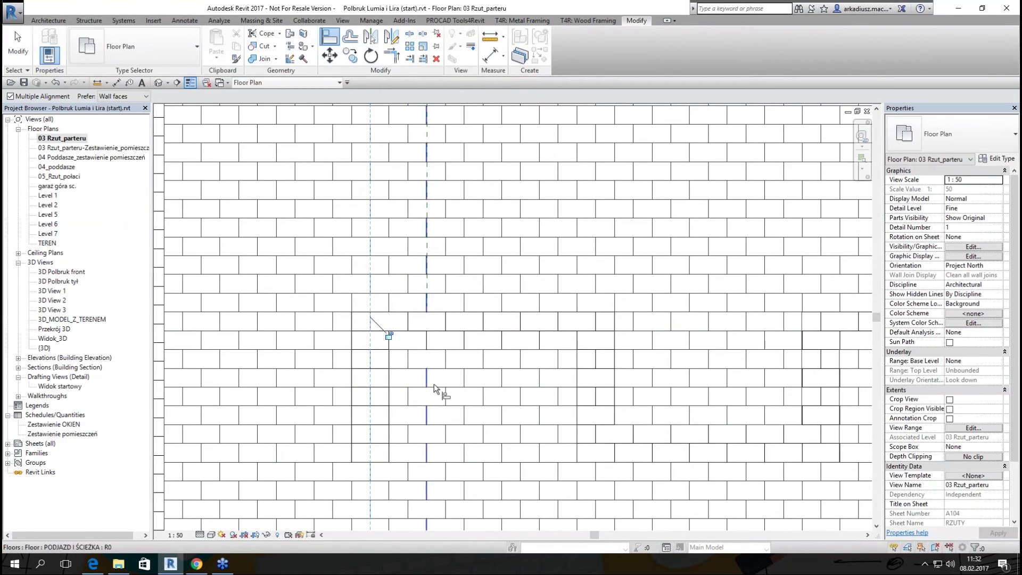
- Use AL to line the left strip's bricks up with the main paving pattern
scroll(361, 283, "down", 2)
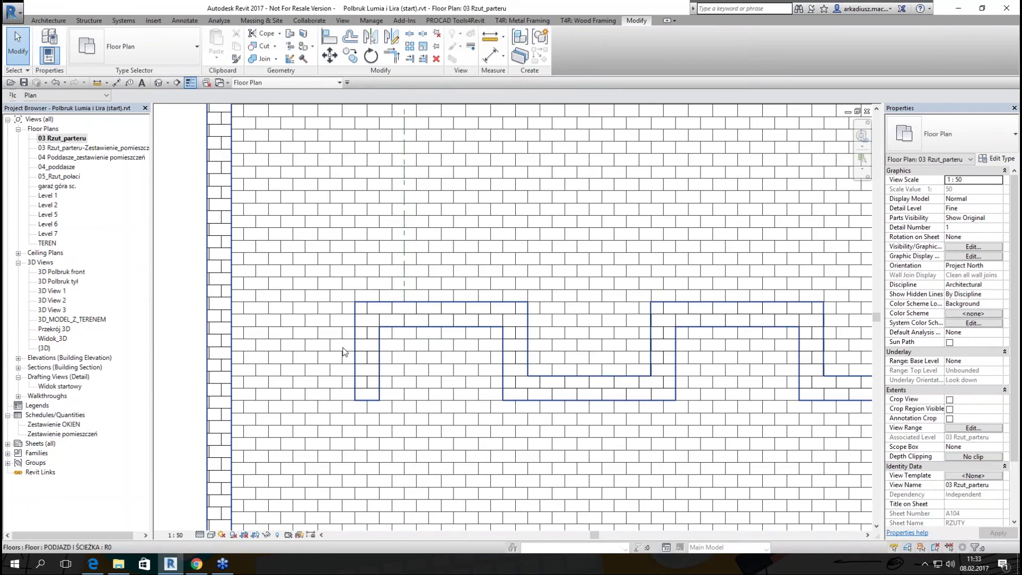
key("a")
key("l")
scroll(226, 314, "up", 2)
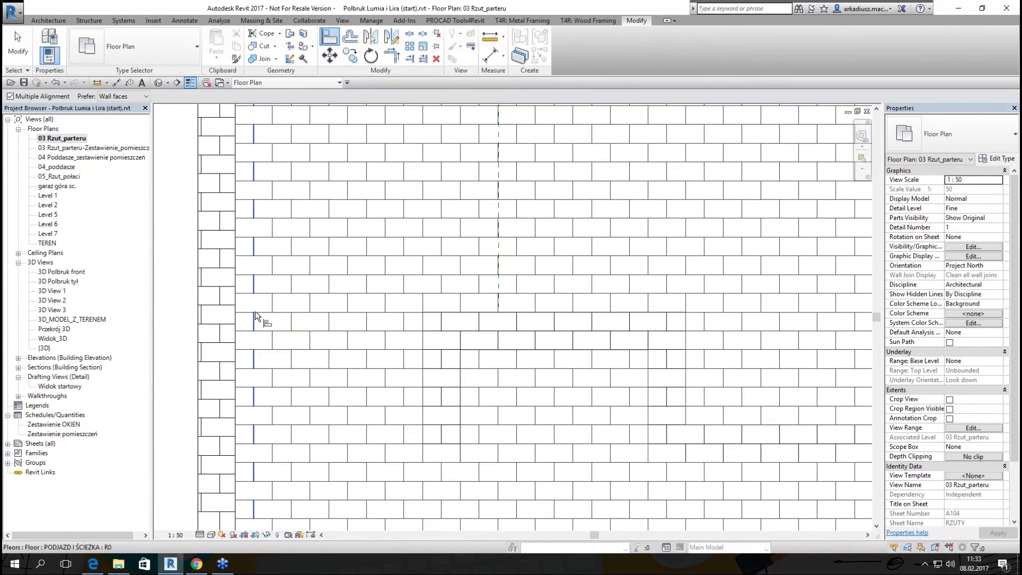
left_click(249, 313)
left_click(226, 307)
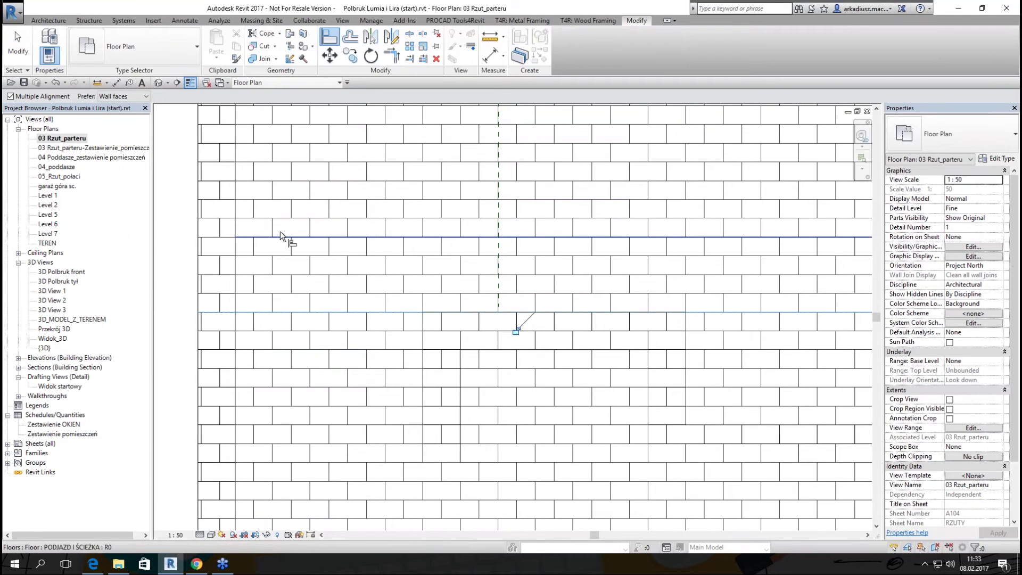
scroll(286, 236, "down", 2)
scroll(297, 251, "down", 2)
key("Escape")
- Place a camera at the driveway's bottom aimed beyond the house, creating 3D View 4
scroll(565, 256, "down", 3)
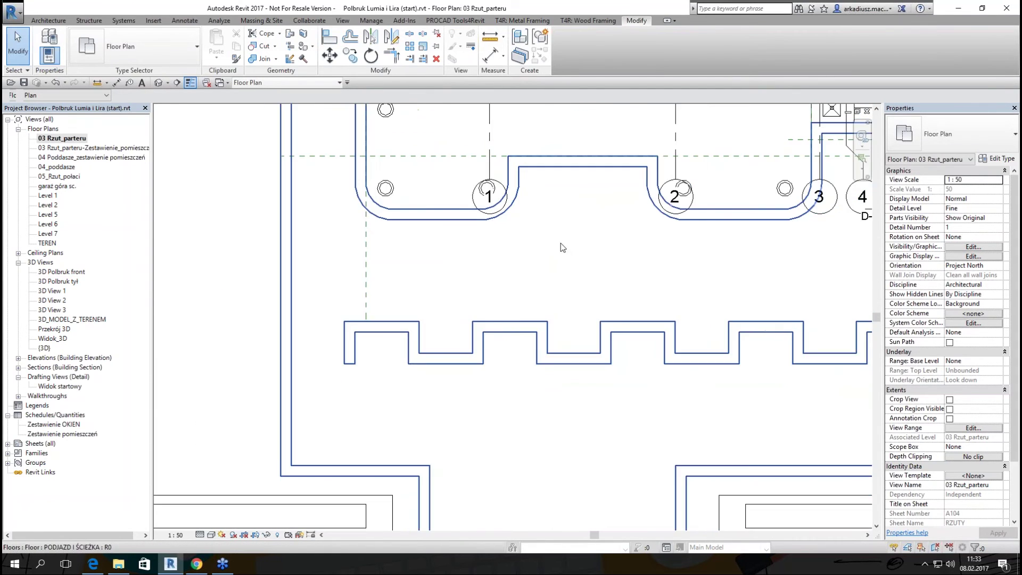
scroll(480, 321, "up", 2)
scroll(481, 321, "down", 1)
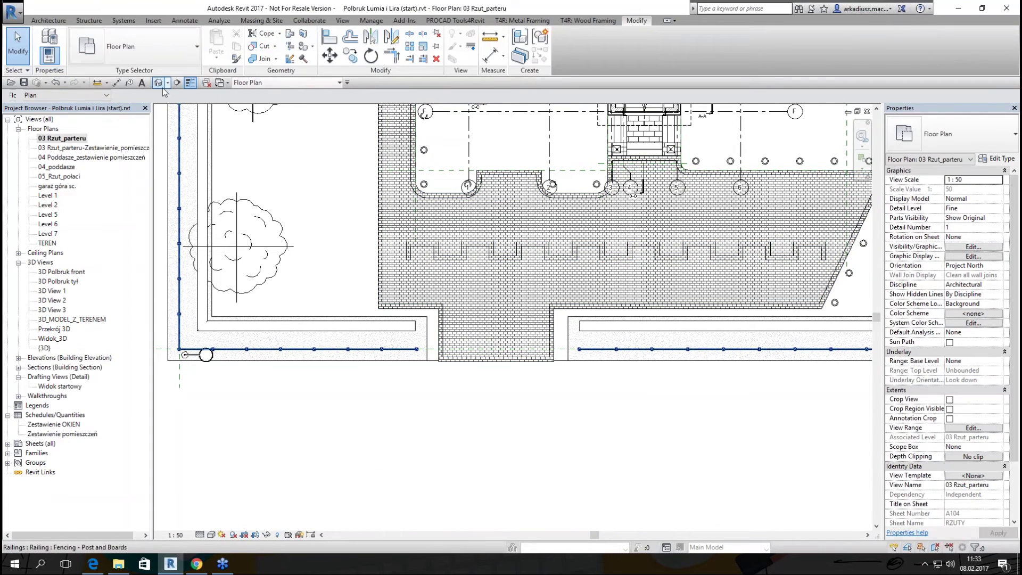
scroll(450, 297, "down", 2)
middle_click_drag(451, 298, 370, 436)
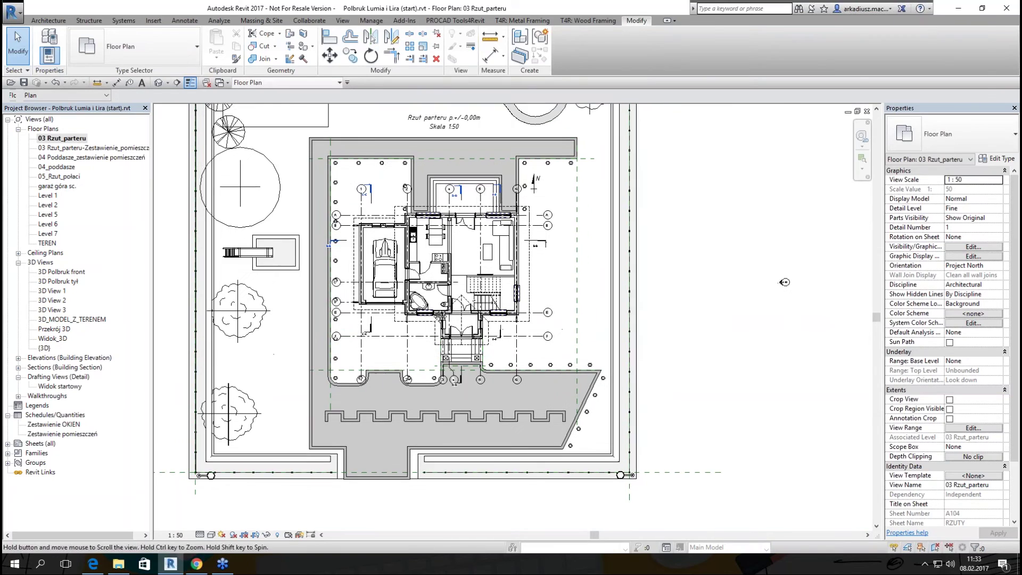
left_click(167, 82)
left_click(181, 112)
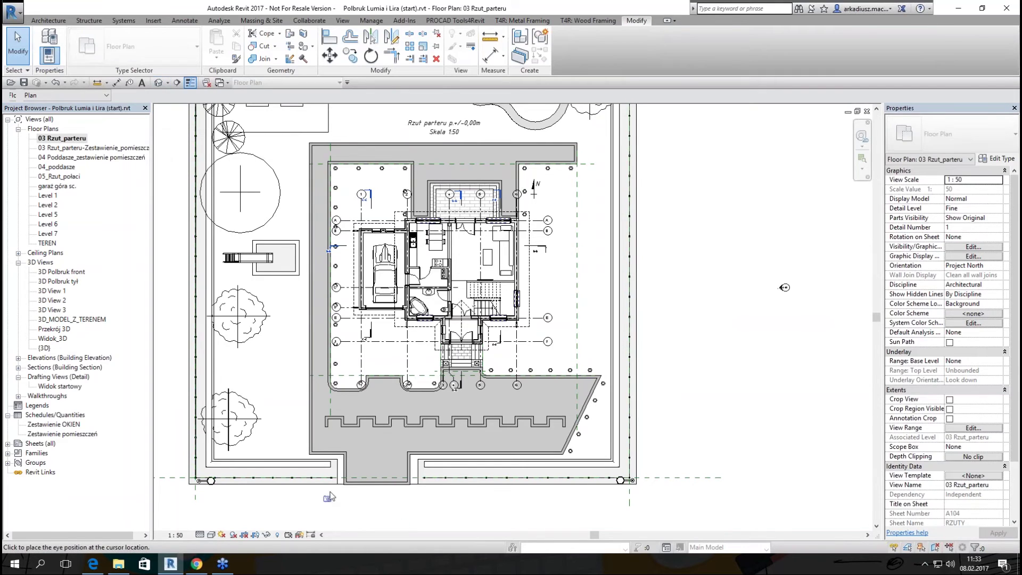
left_click(350, 470)
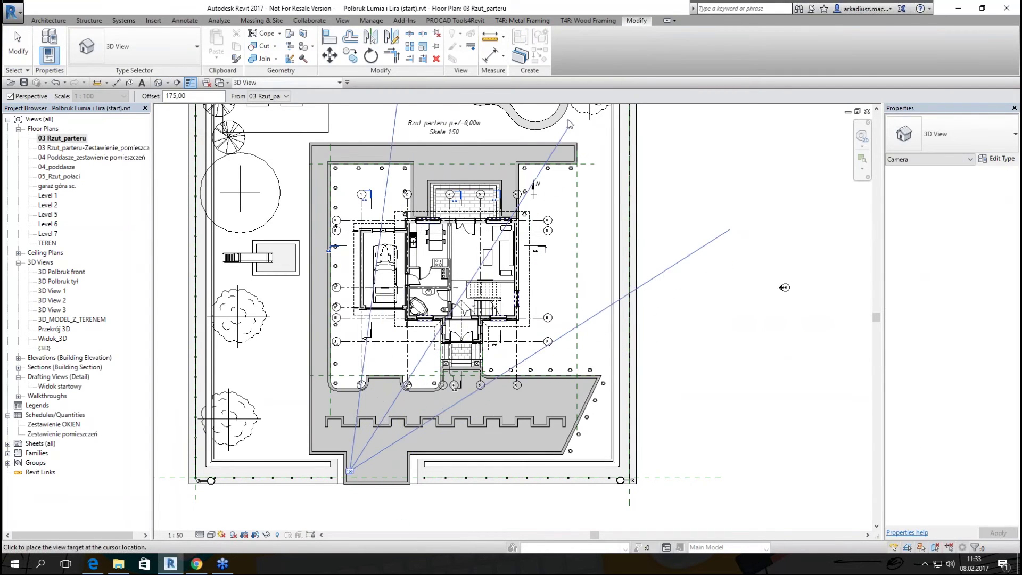
middle_click_drag(785, 288, 747, 352)
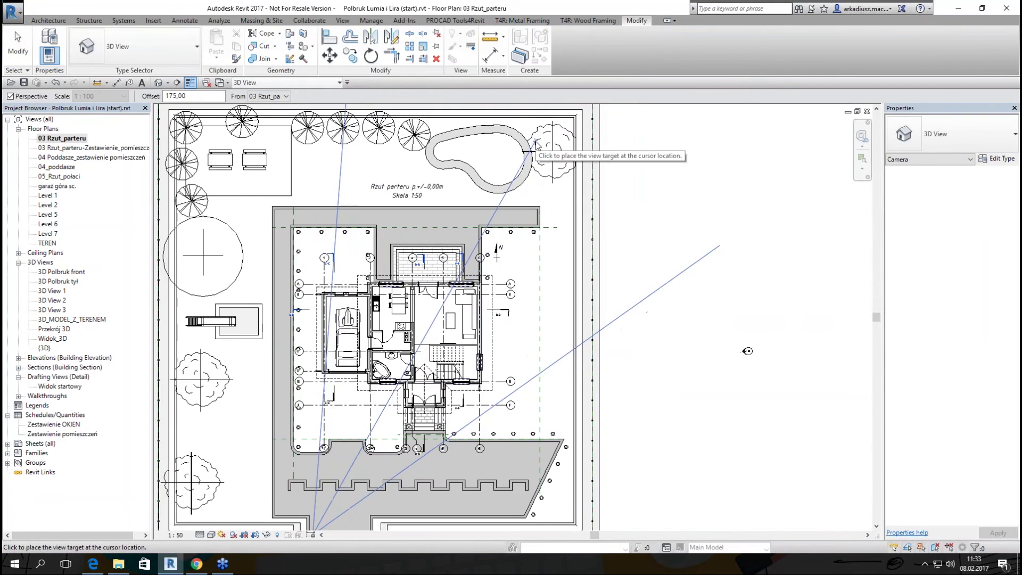
left_click(747, 351)
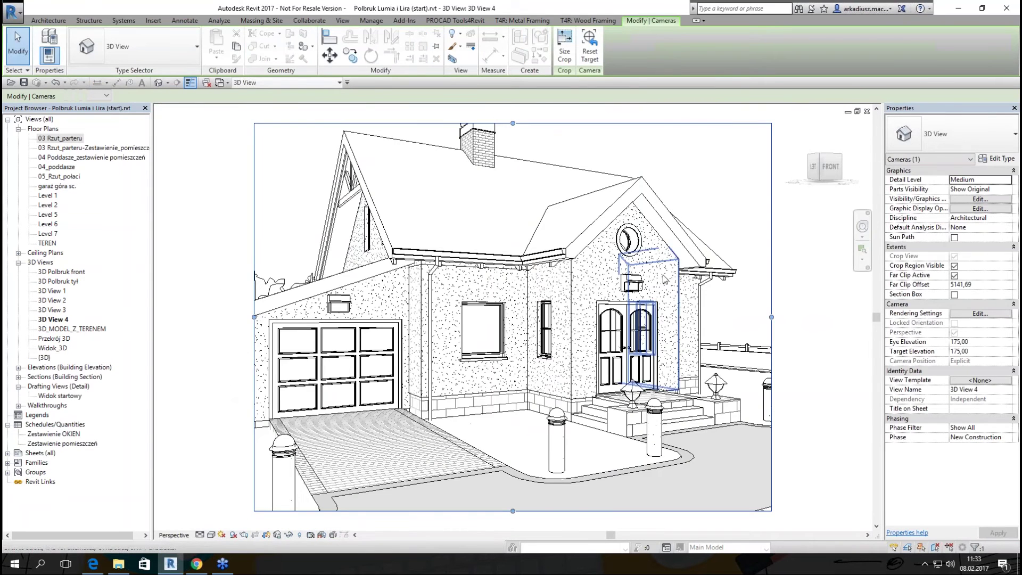
- Drag 3D View 4's crop frame bottom and left edges outward to include more driveway
scroll(565, 270, "down", 1)
scroll(556, 287, "down", 1)
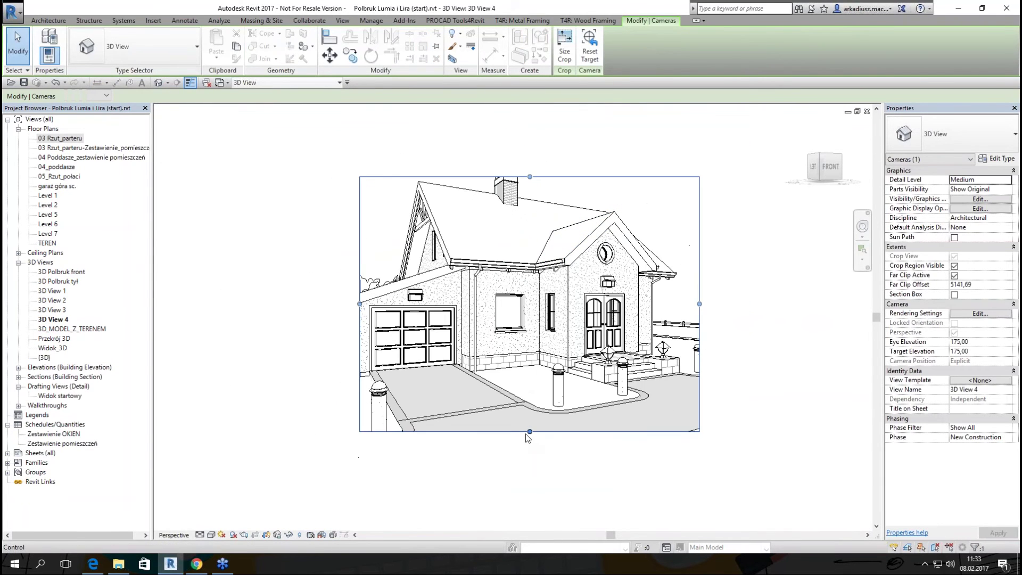
left_click_drag(529, 432, 536, 501)
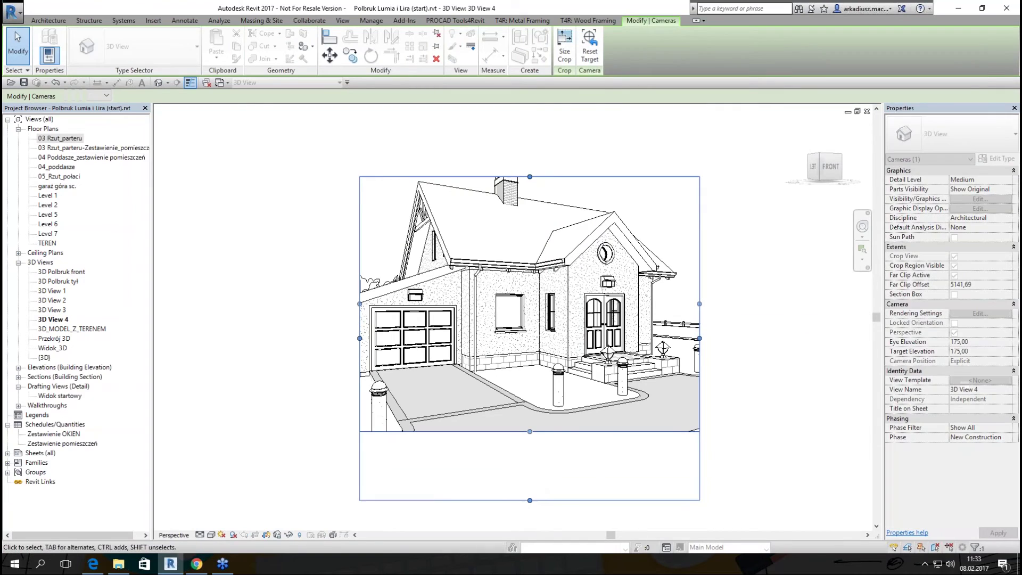
left_click_drag(360, 337, 282, 338)
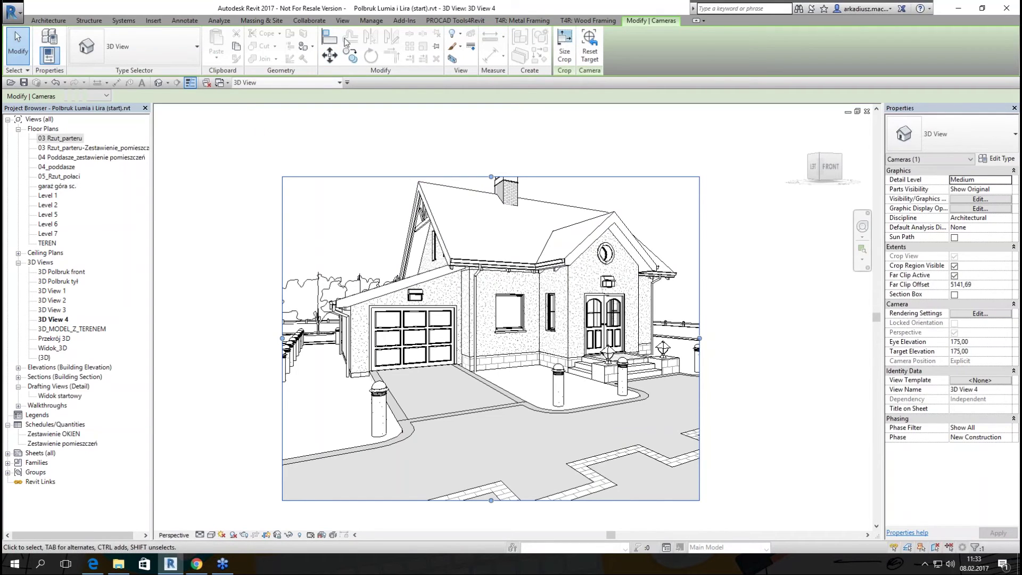
left_click(367, 21)
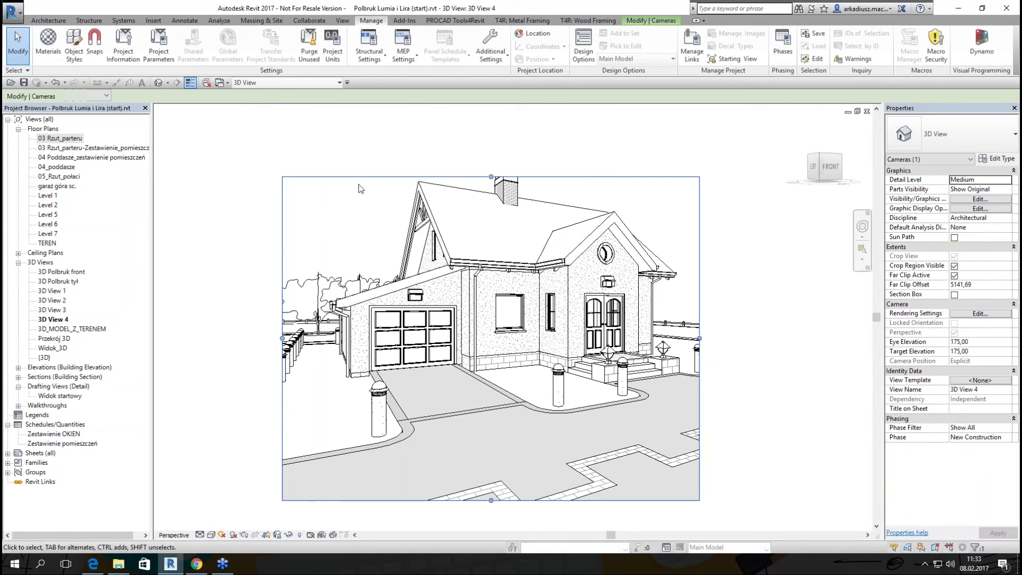
key("Escape")
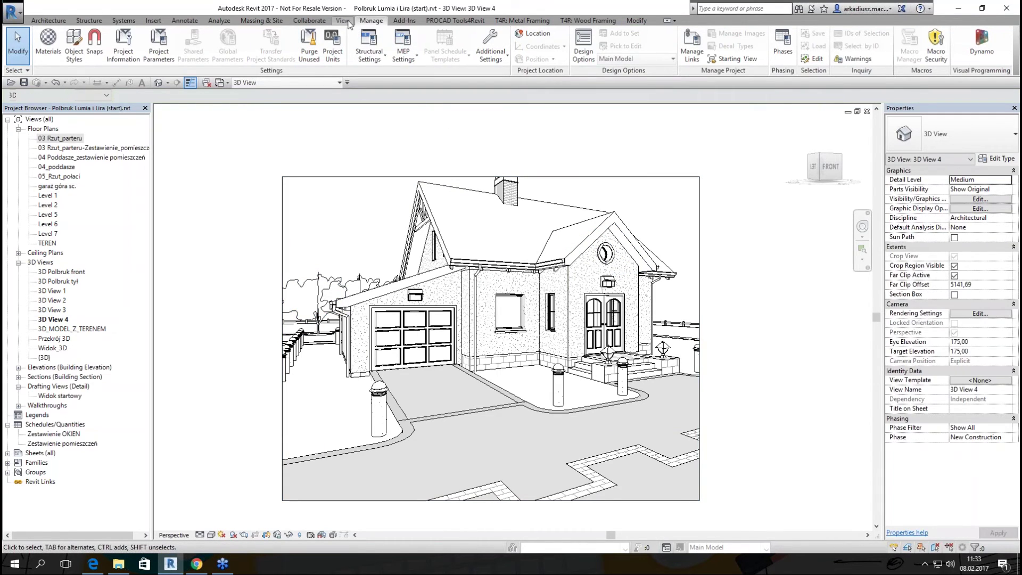
- In the Rendering dialog, set the sun to a Still solar study (08.02.2017, 11:00)
left_click(342, 21)
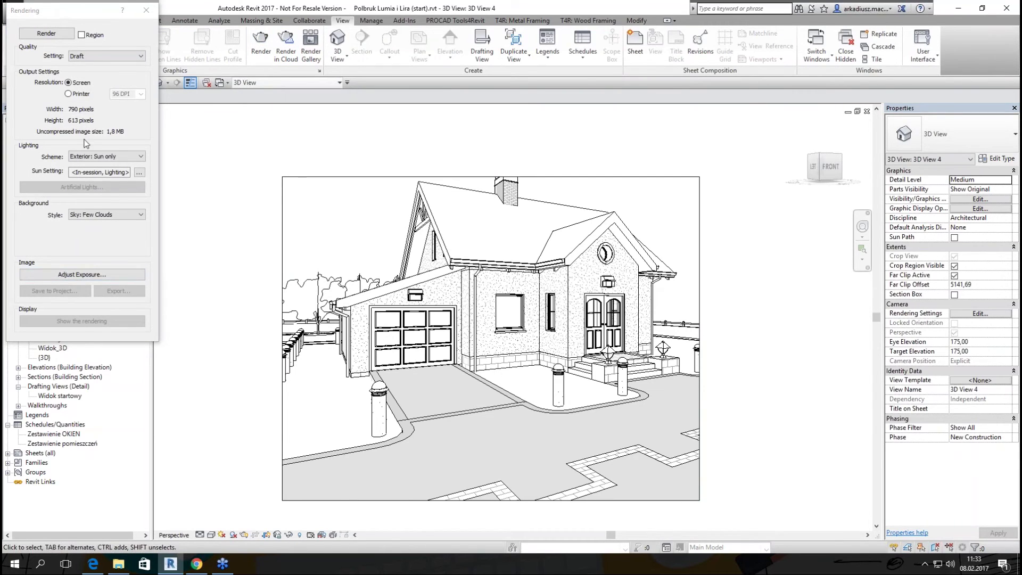
key("Tab")
key("Tab")
key("Tab")
key("Tab")
left_click(138, 172)
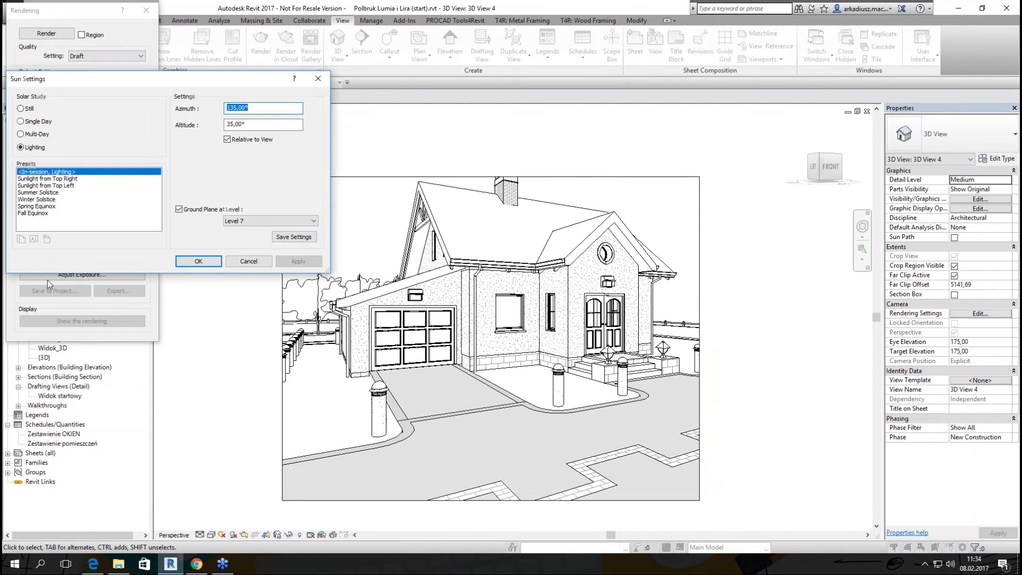
left_click(21, 108)
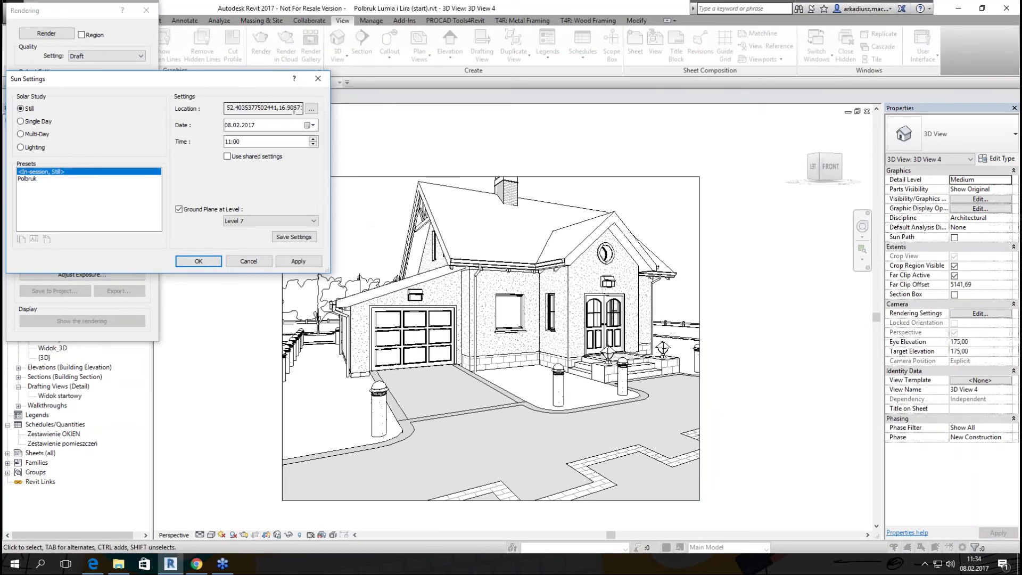
- Confirm the Poznań project location and sun settings, then close the Rendering dialog
left_click(311, 109)
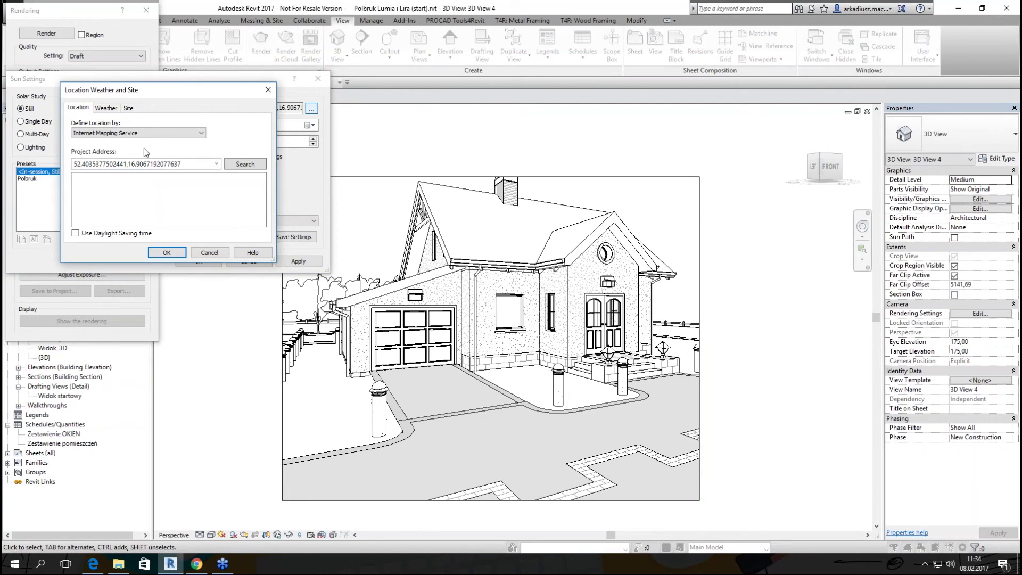
left_click_drag(276, 264, 654, 435)
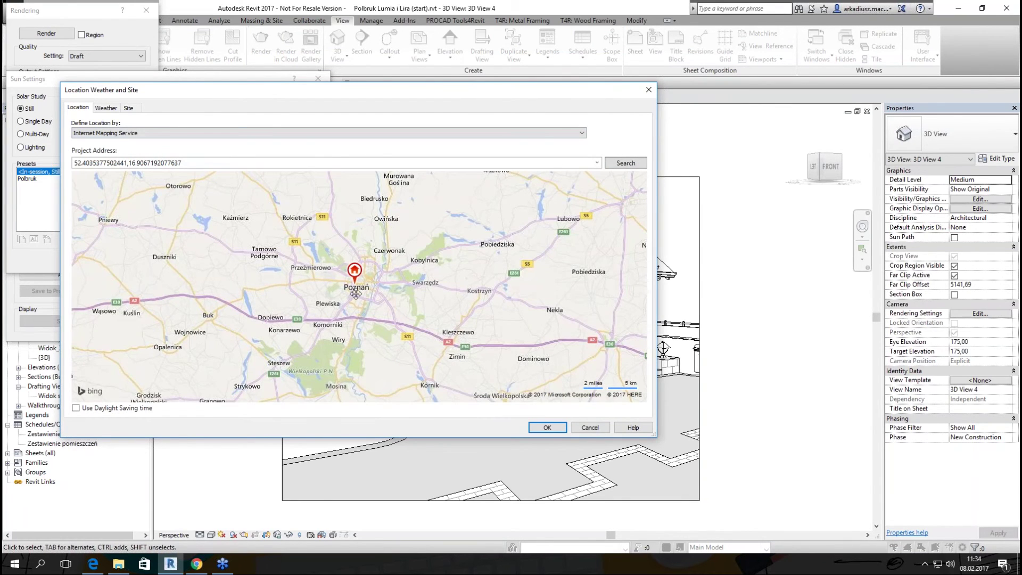
scroll(375, 287, "up", 5)
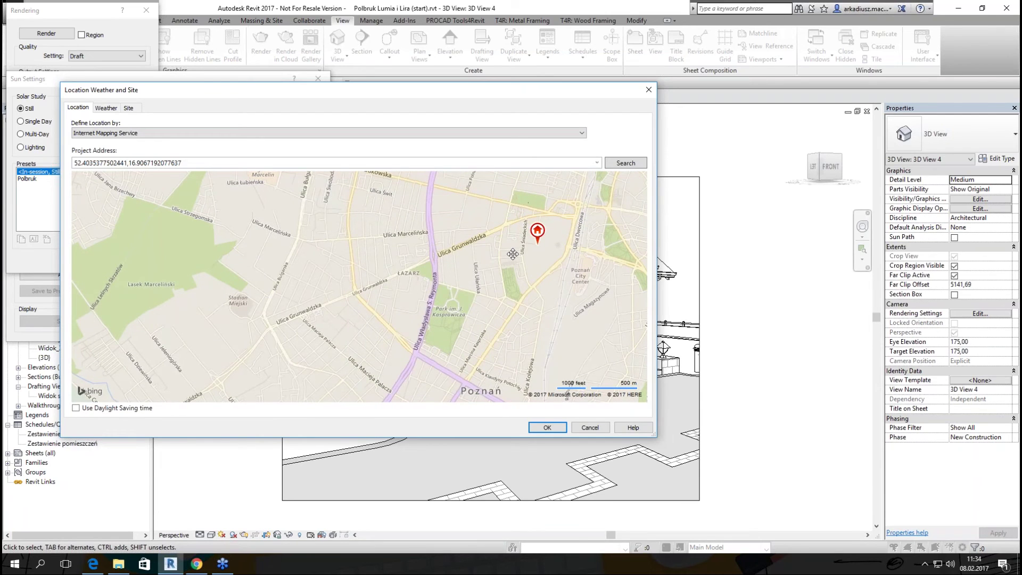
scroll(471, 258, "down", 1)
scroll(471, 258, "down", 1)
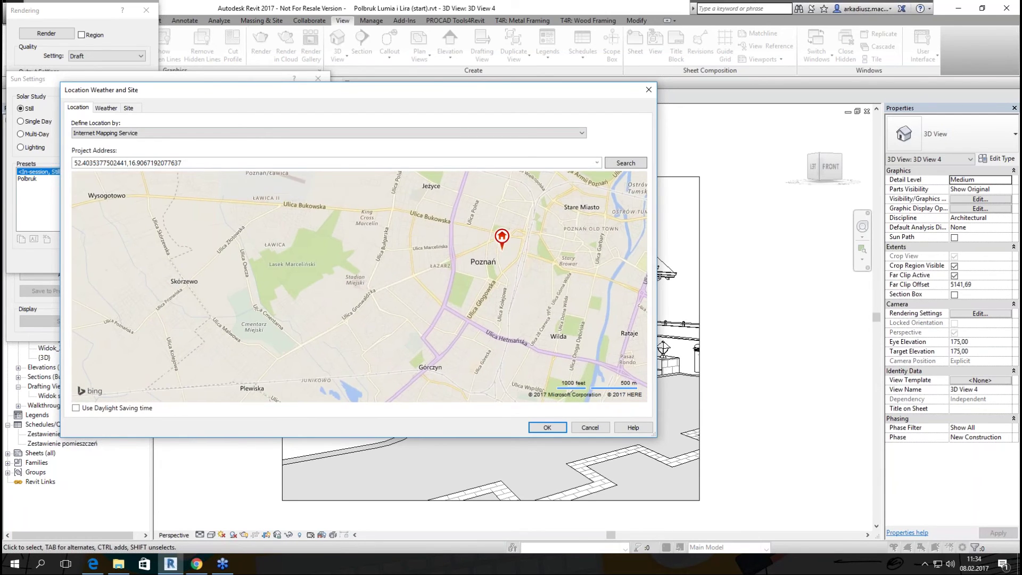
left_click(648, 90)
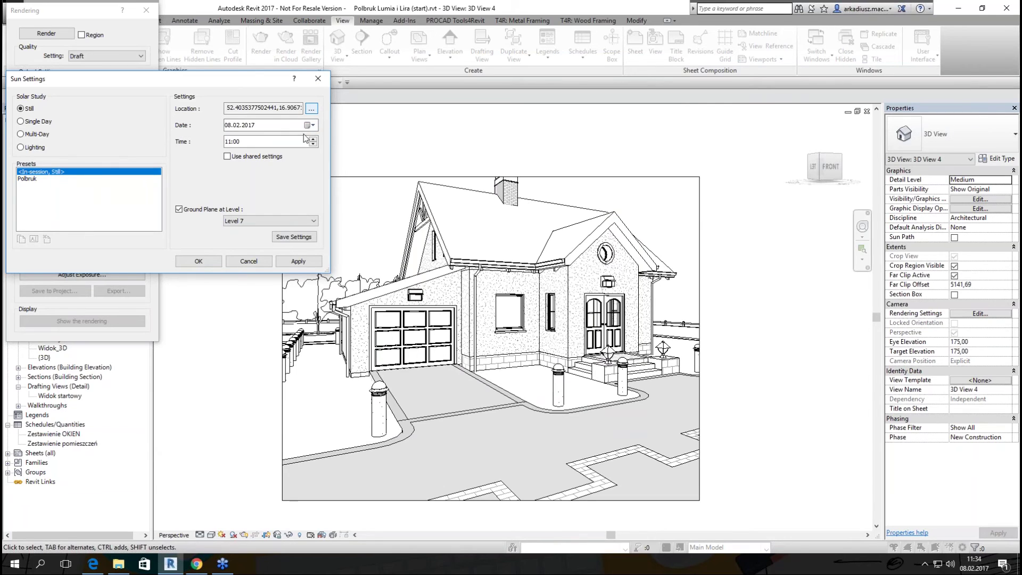
left_click(317, 84)
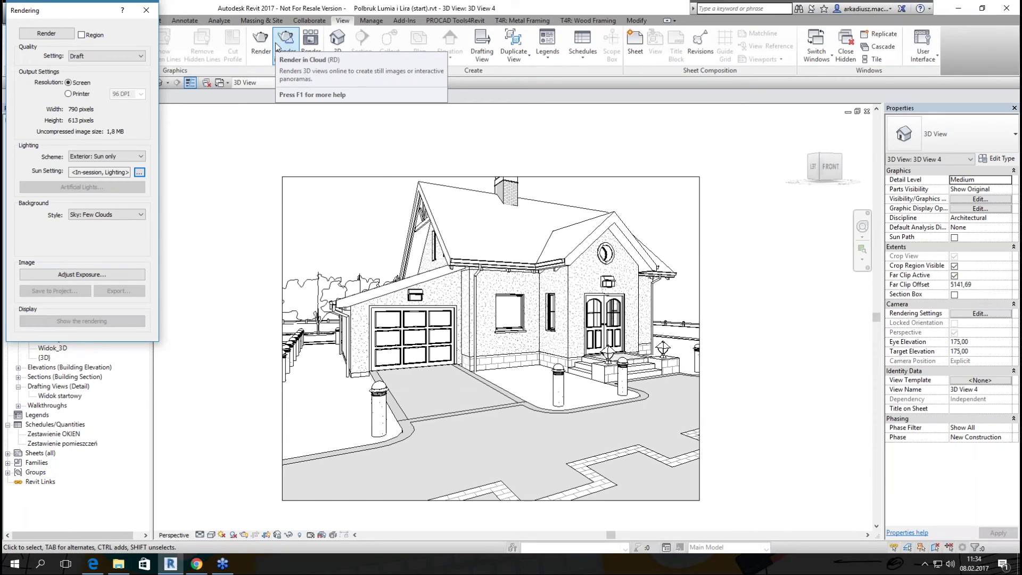
left_click(146, 11)
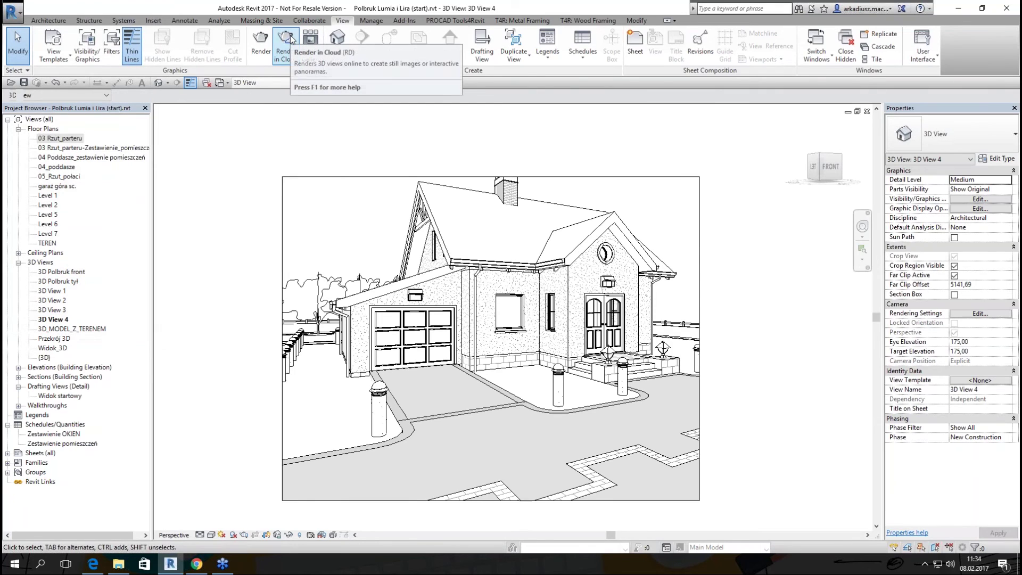
- Start Render in Cloud with only 3D View 4 selected and list the output types
left_click(287, 44)
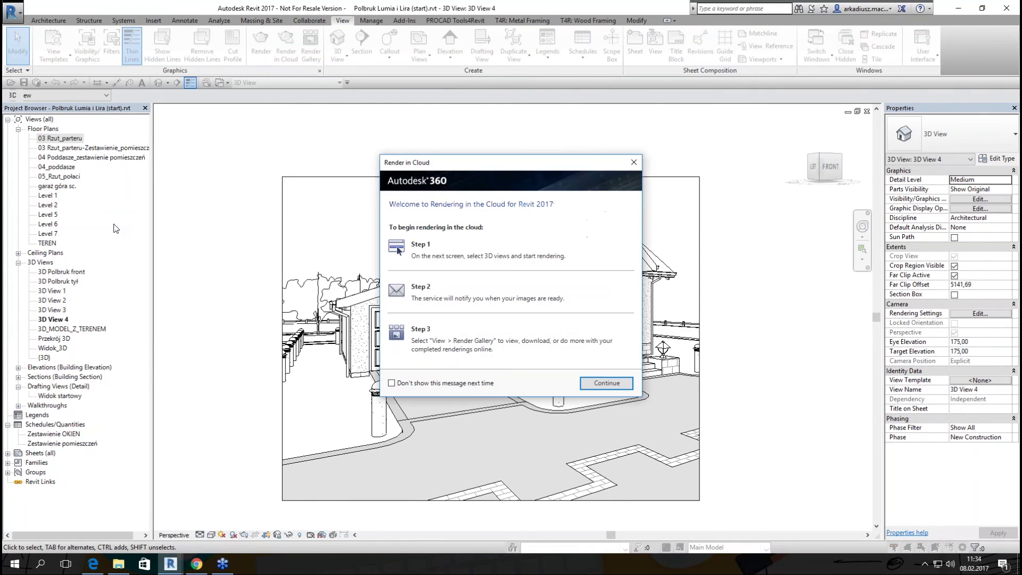
left_click(598, 392)
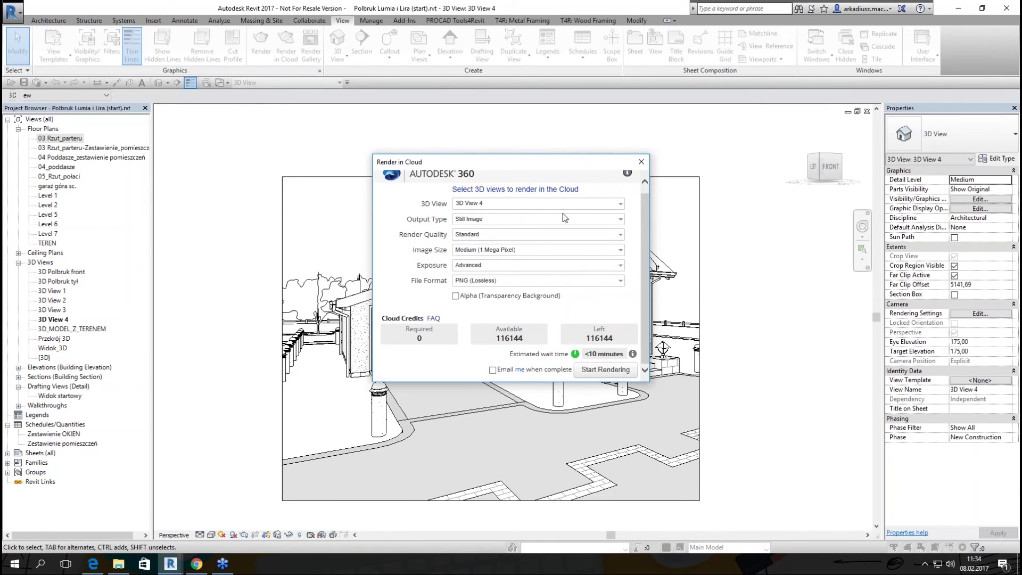
left_click(620, 204)
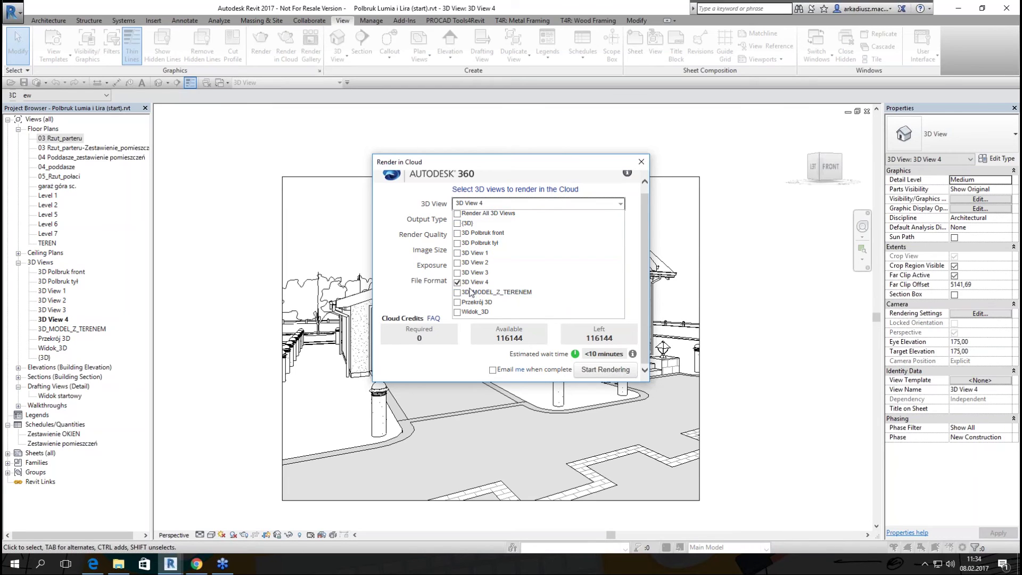
left_click(640, 216)
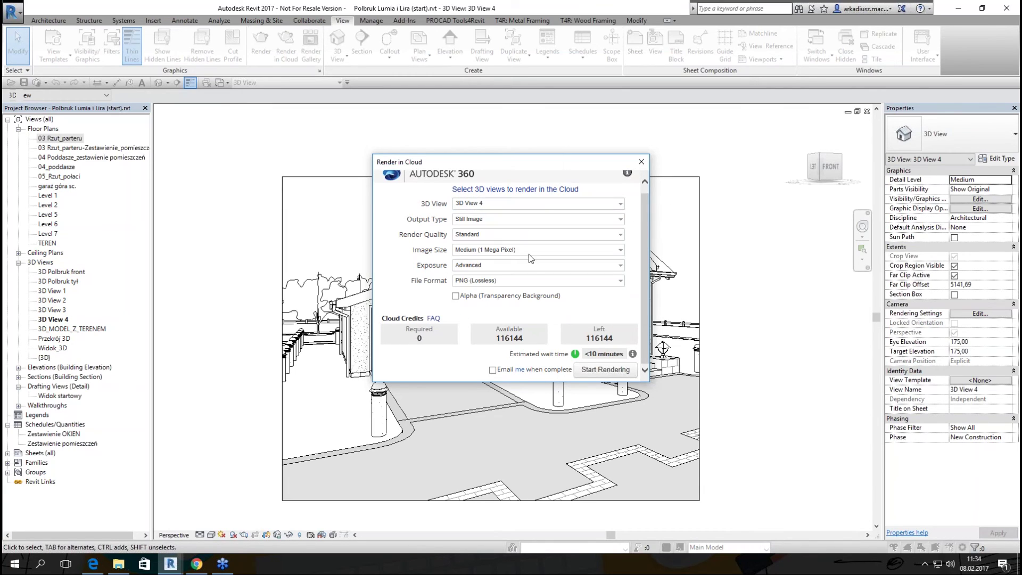
left_click(621, 221)
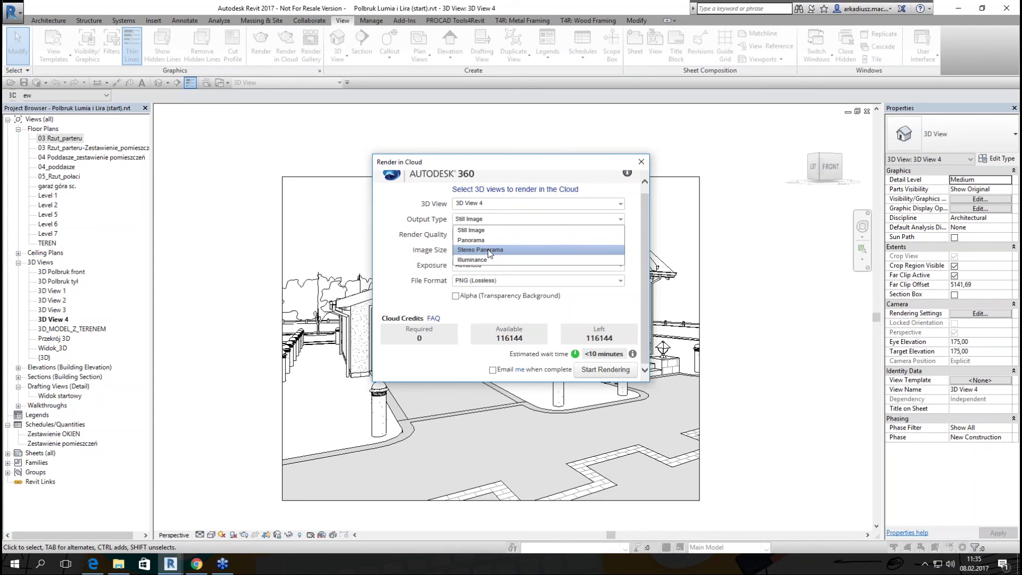
- Start a cloud render of a Stereo Panorama at Final quality, Native exposure, 2046 px wide
left_click(490, 252)
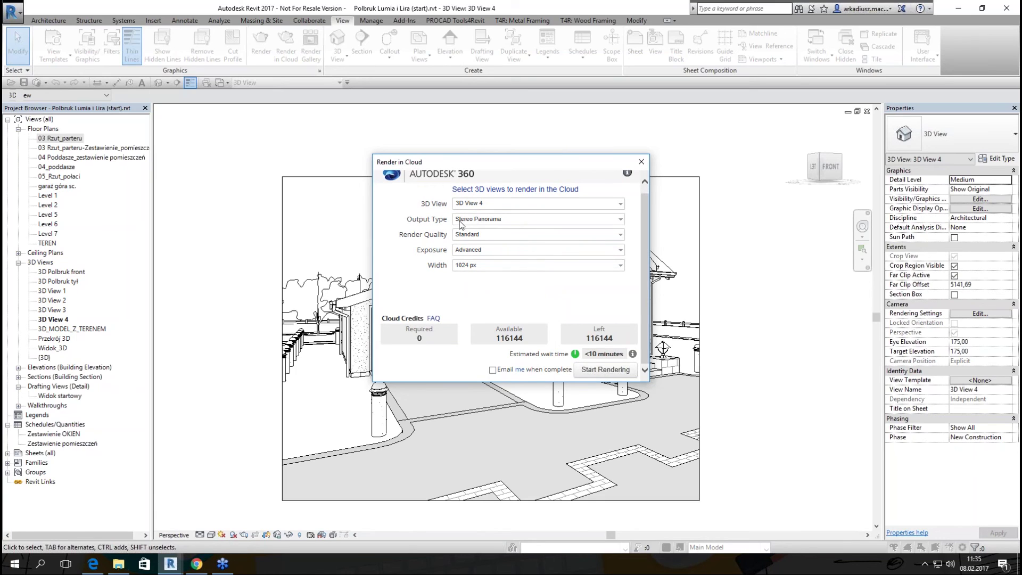
left_click(620, 234)
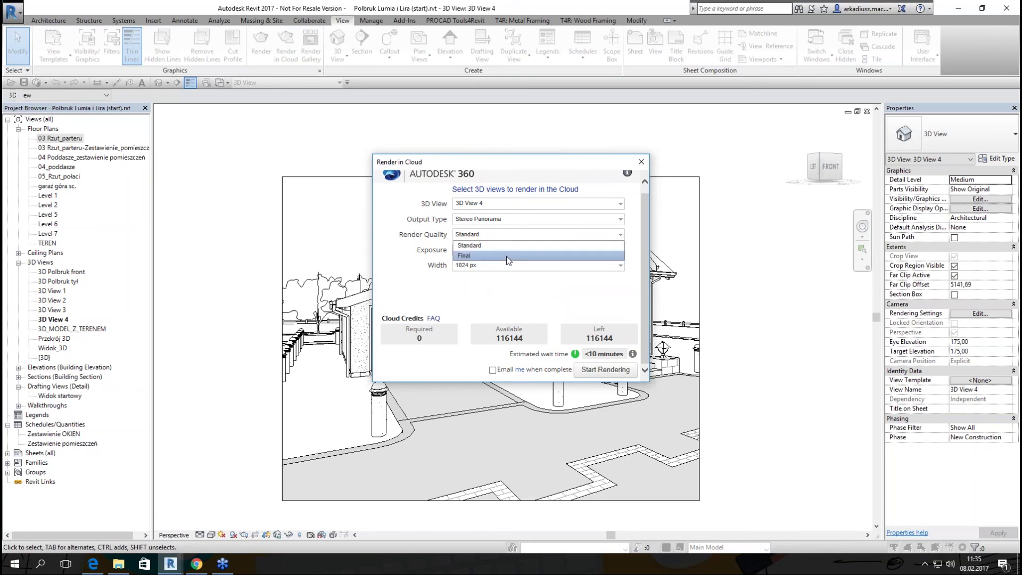
left_click(476, 255)
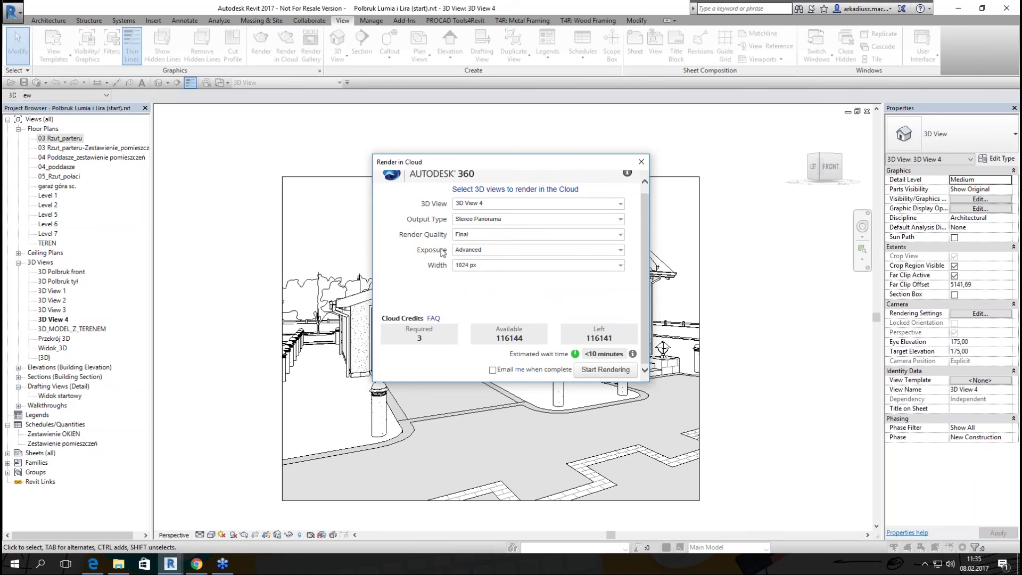
left_click(472, 250)
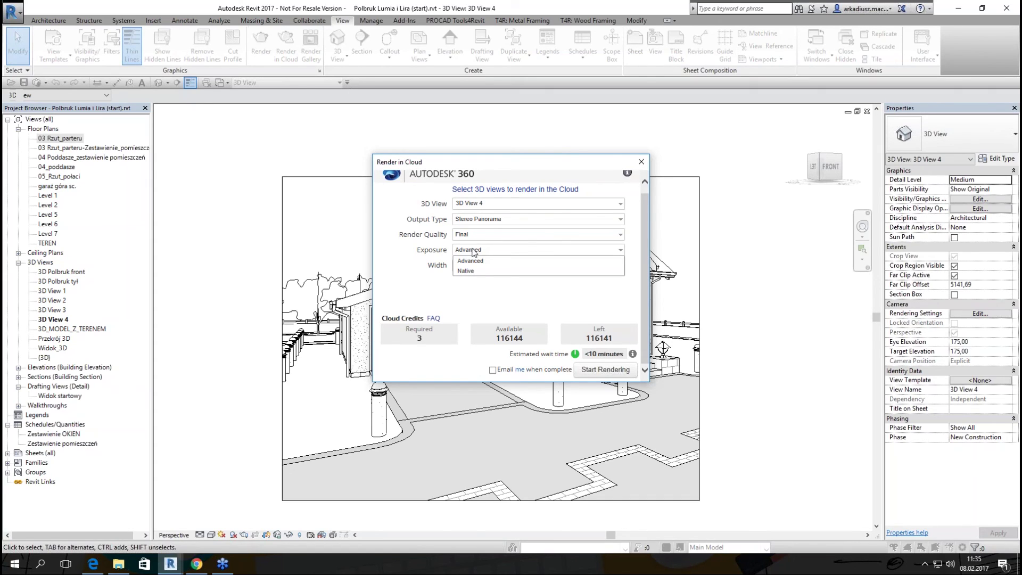
key("Down")
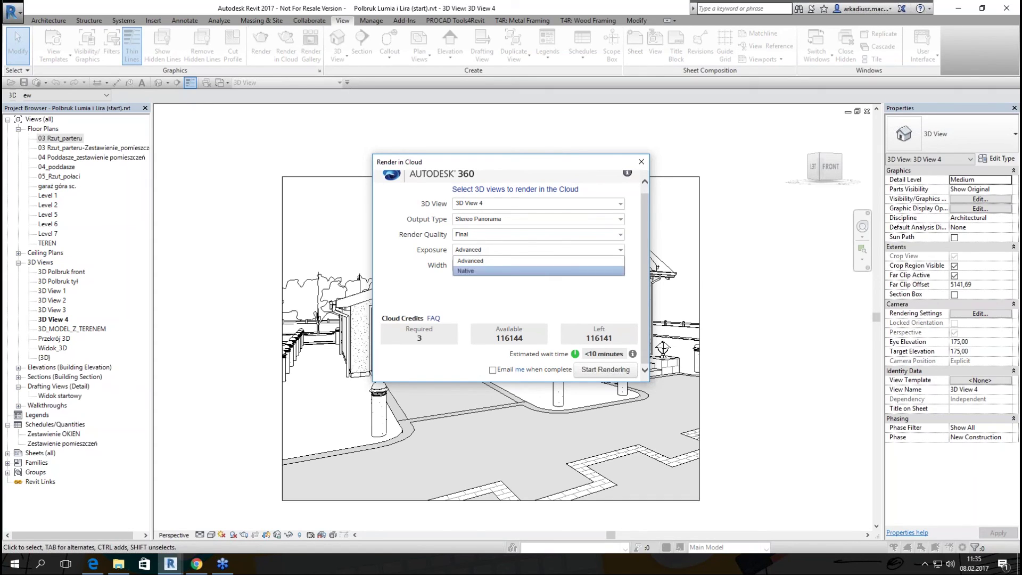
key("Return")
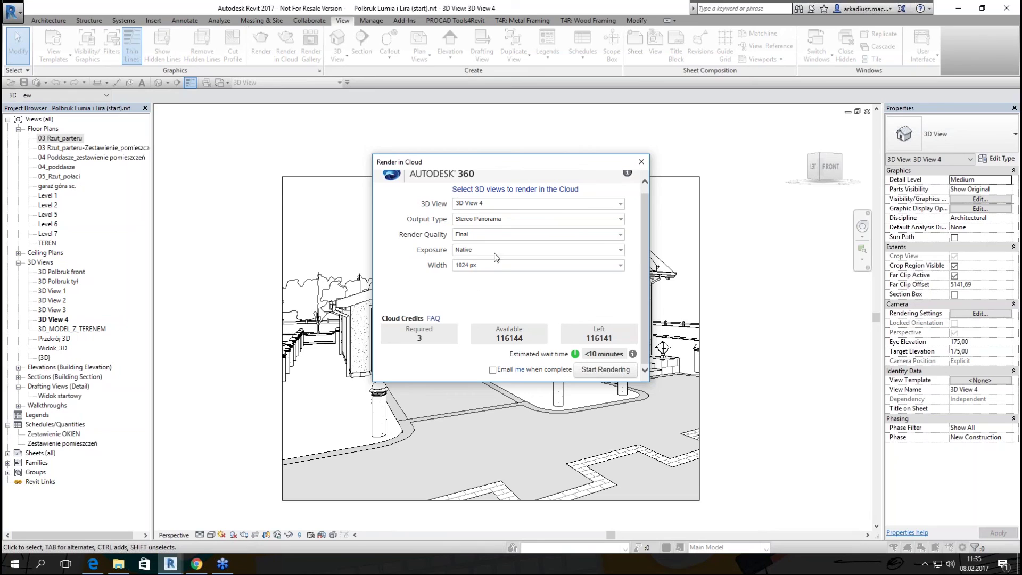
left_click(616, 266)
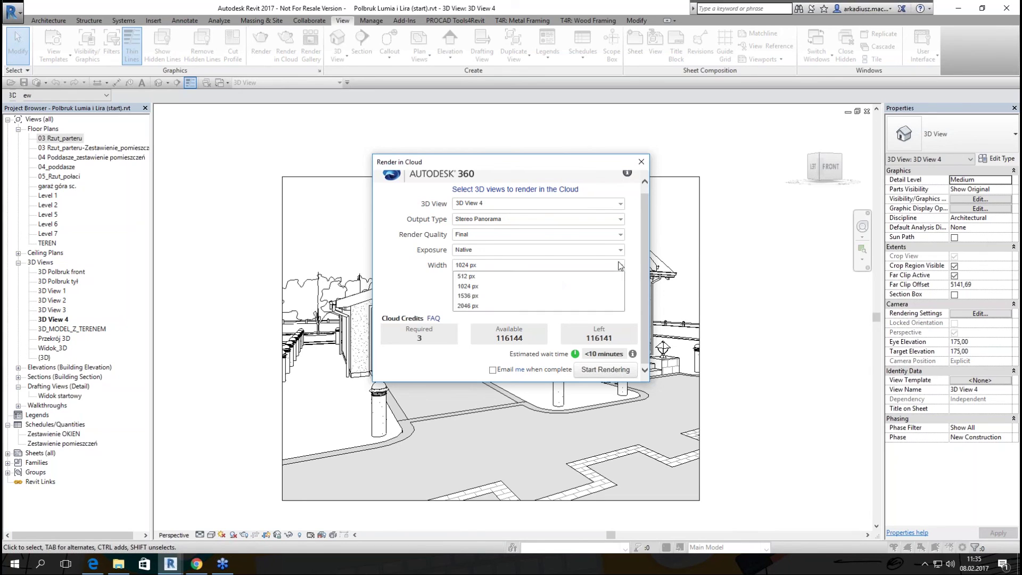
left_click(455, 305)
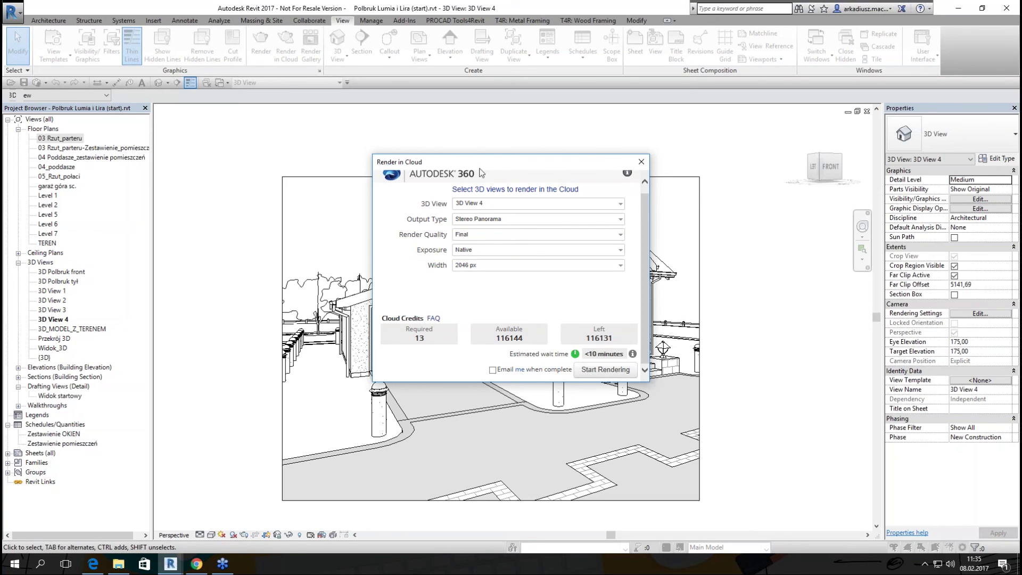
left_click(641, 163)
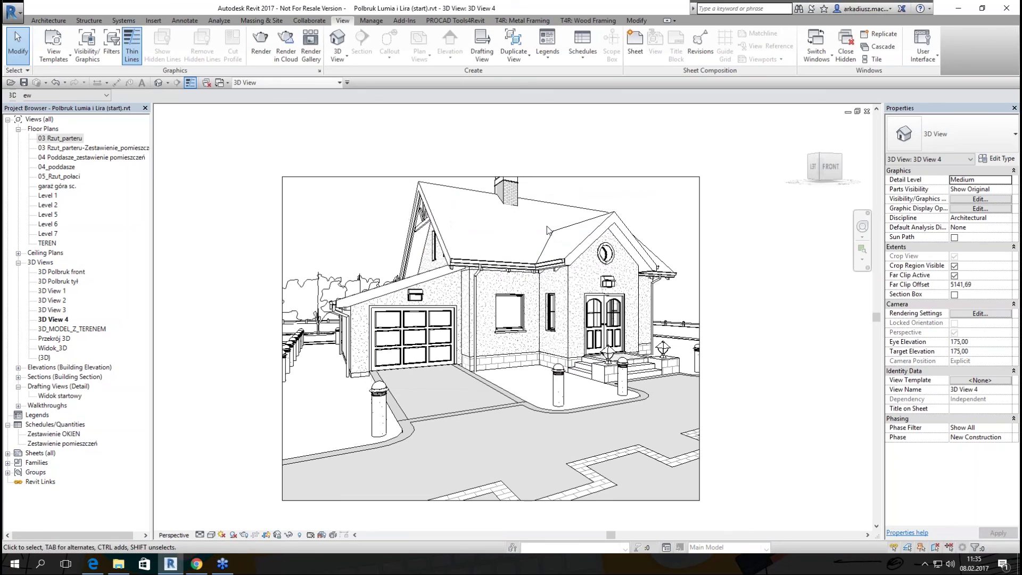
- In Edge's A360 gallery, collapse FRANKE_BUDMA_2017.rvt and expand the Polbruk Lumia i Lira project
left_click(93, 566)
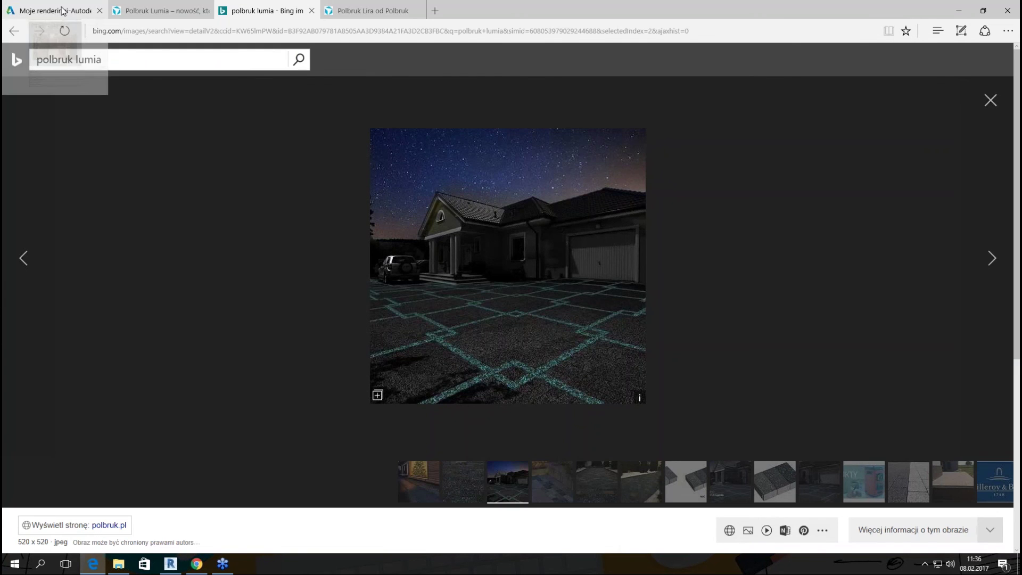
left_click(62, 11)
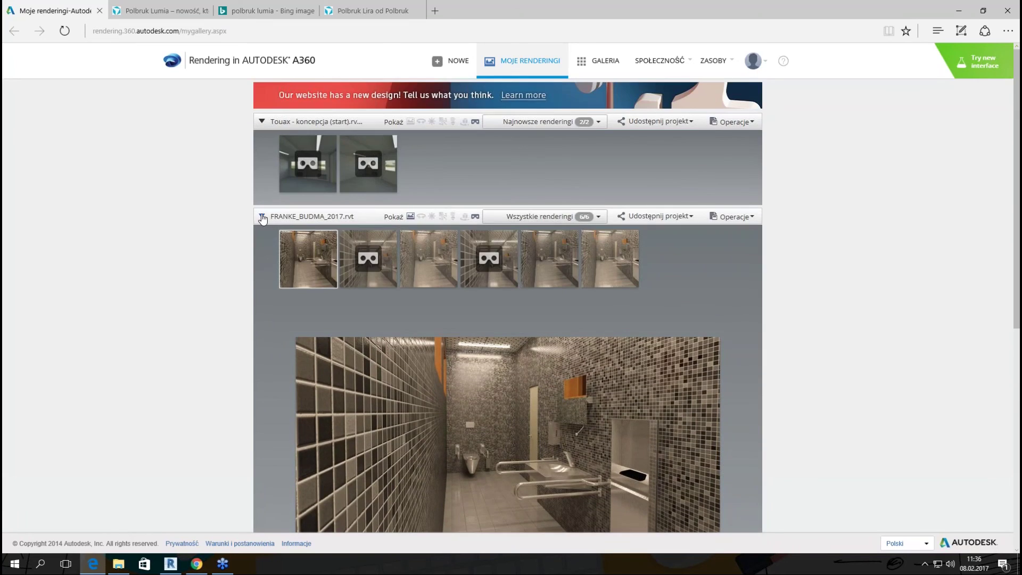
left_click(262, 216)
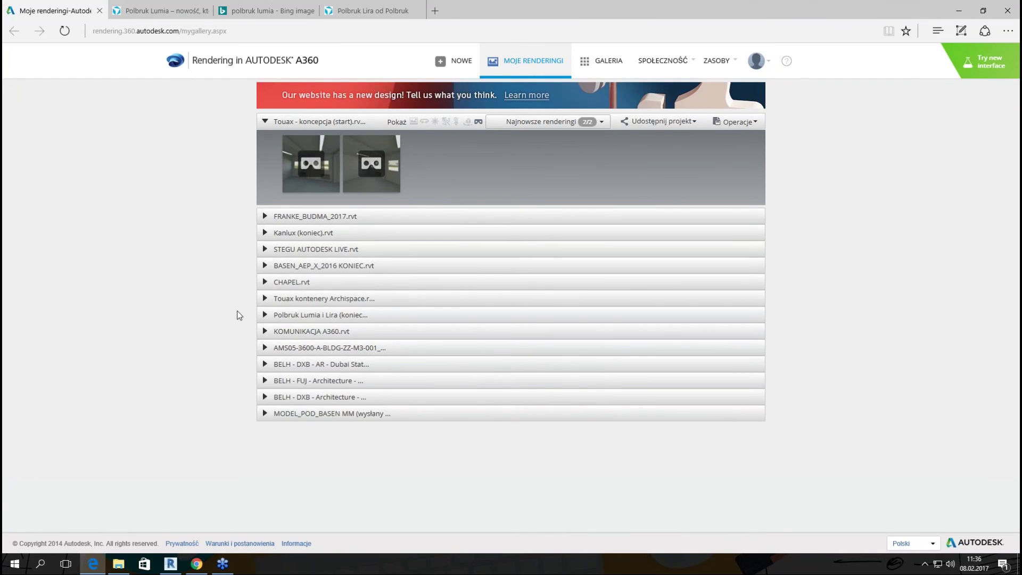
left_click(264, 314)
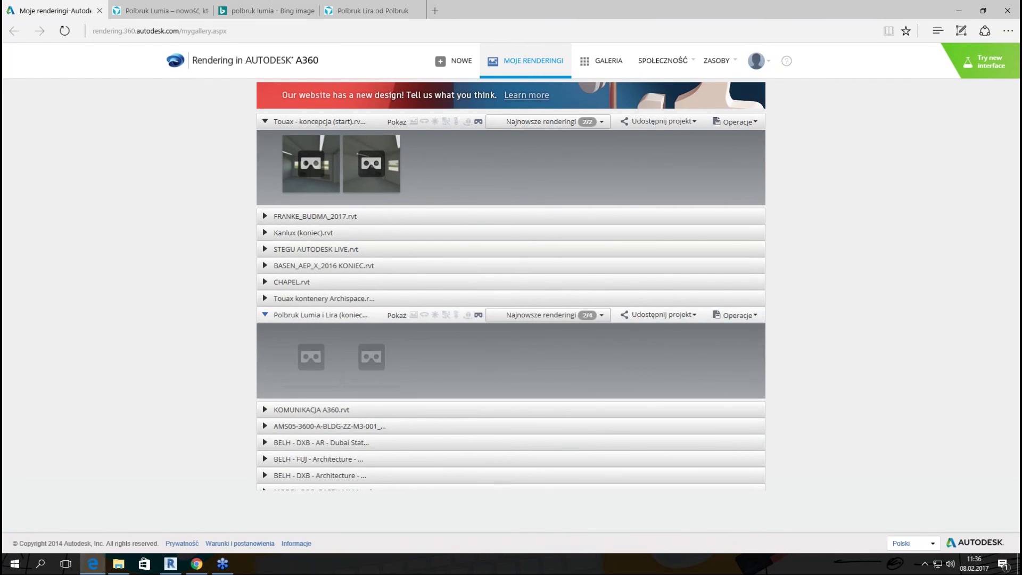
- Show all the project's renderings and open the 3D Polbruk front stereo panorama
left_click(548, 314)
left_click(529, 346)
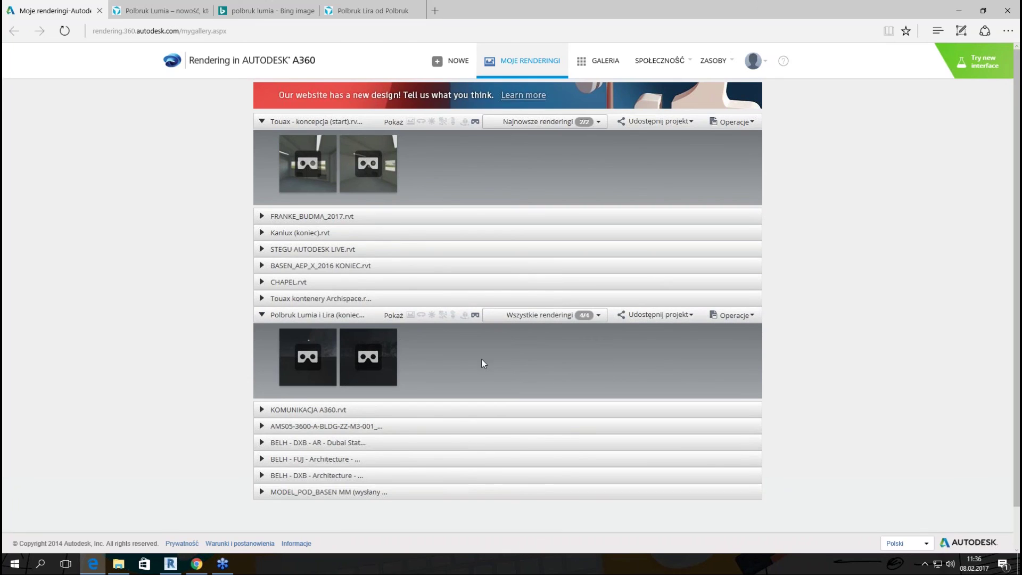
scroll(362, 319, "down", 1)
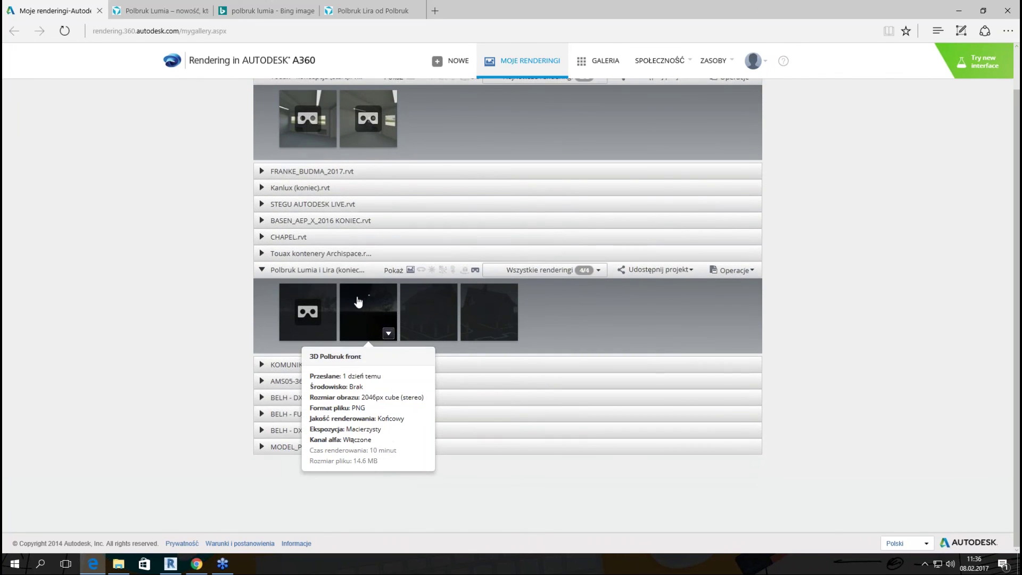
left_click(351, 301)
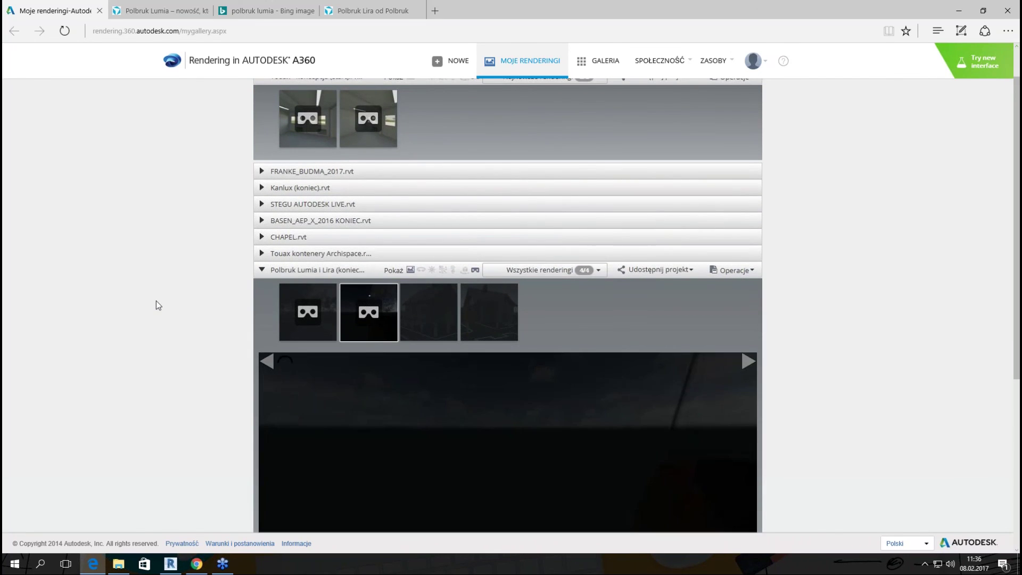
scroll(313, 289, "down", 3)
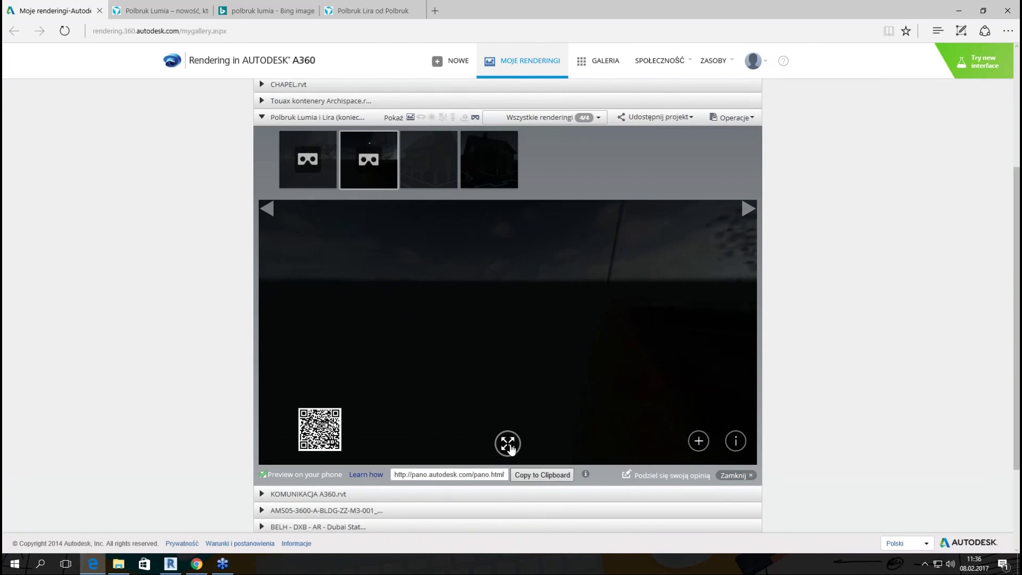
- Show the 3D Polbruk front panorama full screen and rotate it toward the house
left_click(508, 445)
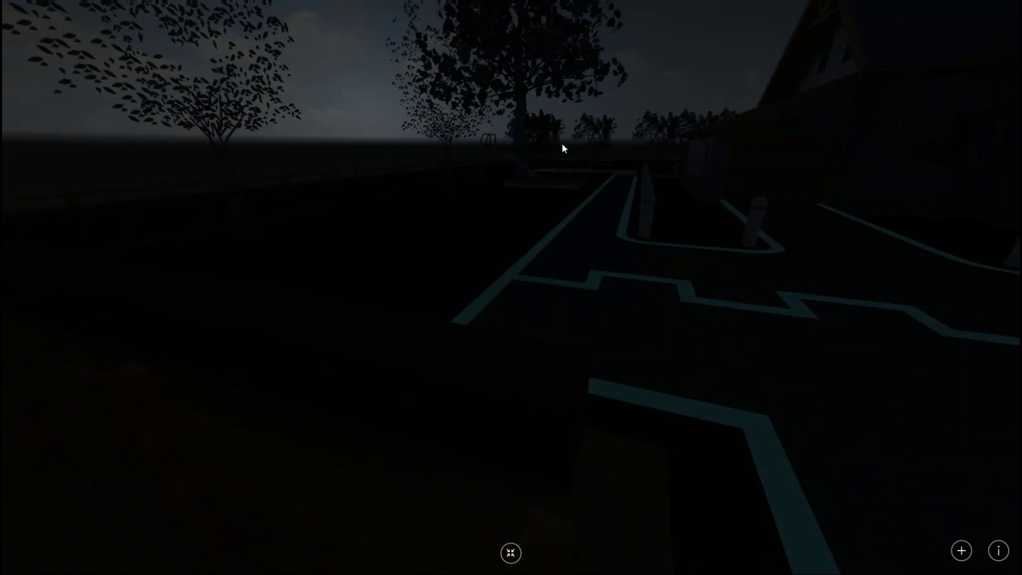
left_click_drag(550, 153, 468, 173)
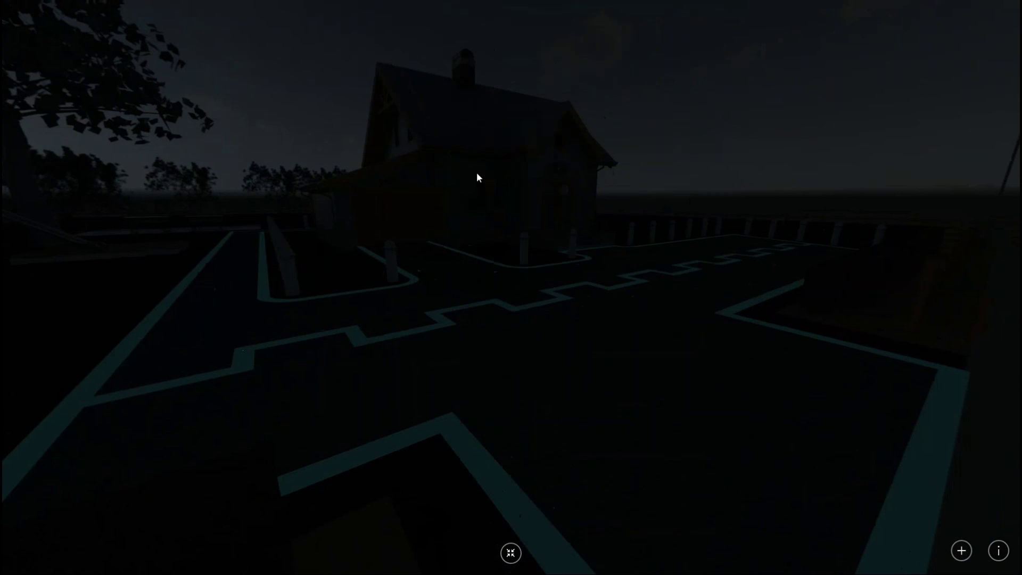